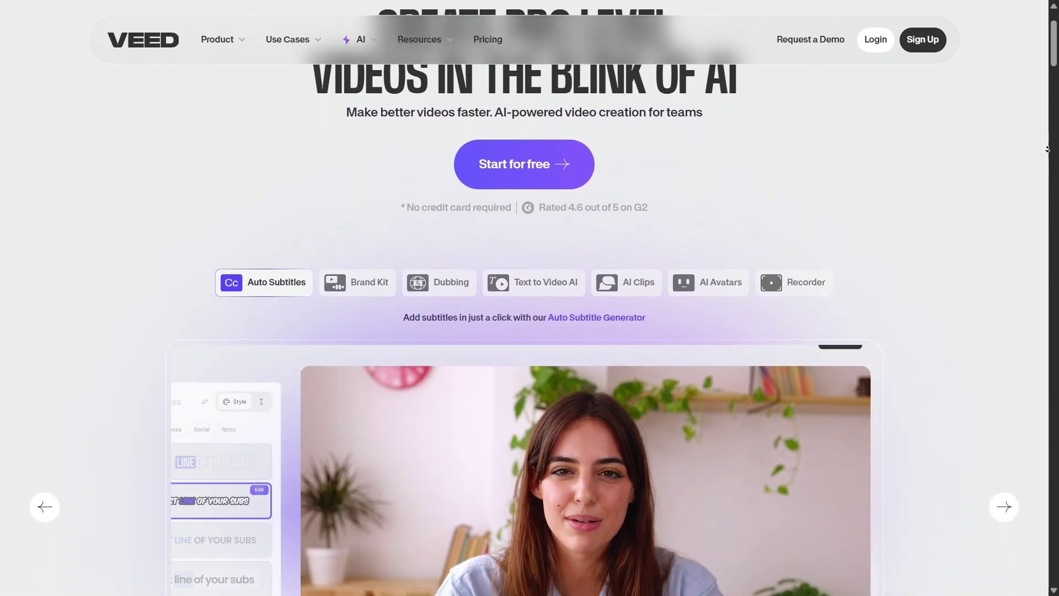
# - Scroll down VEED's landing page to the 'Everything you need, all in one place' section
pyautogui.scroll(-3, 1046, 148)
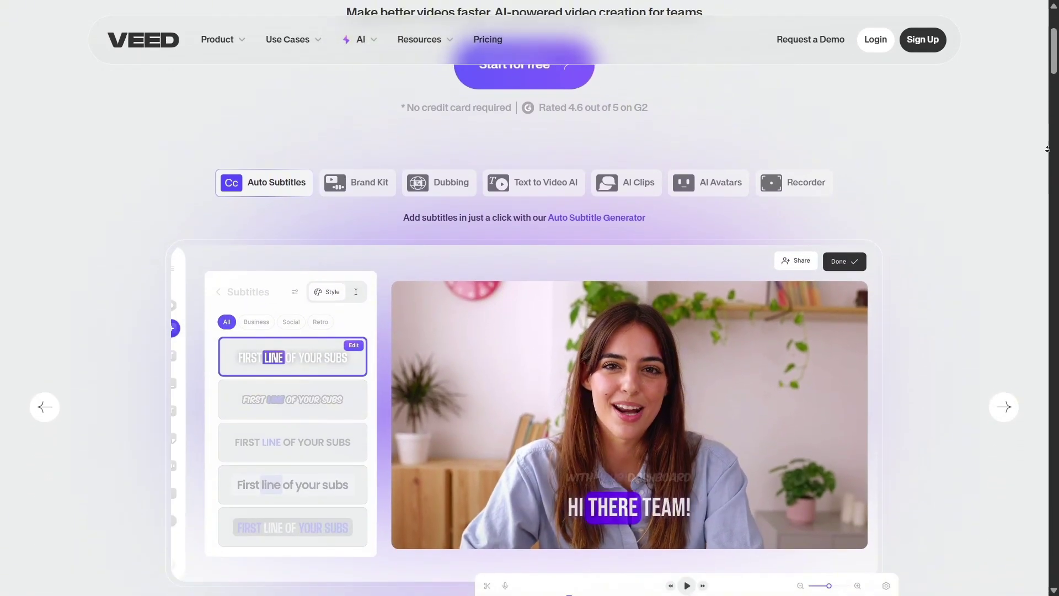
pyautogui.scroll(-3, 1047, 149)
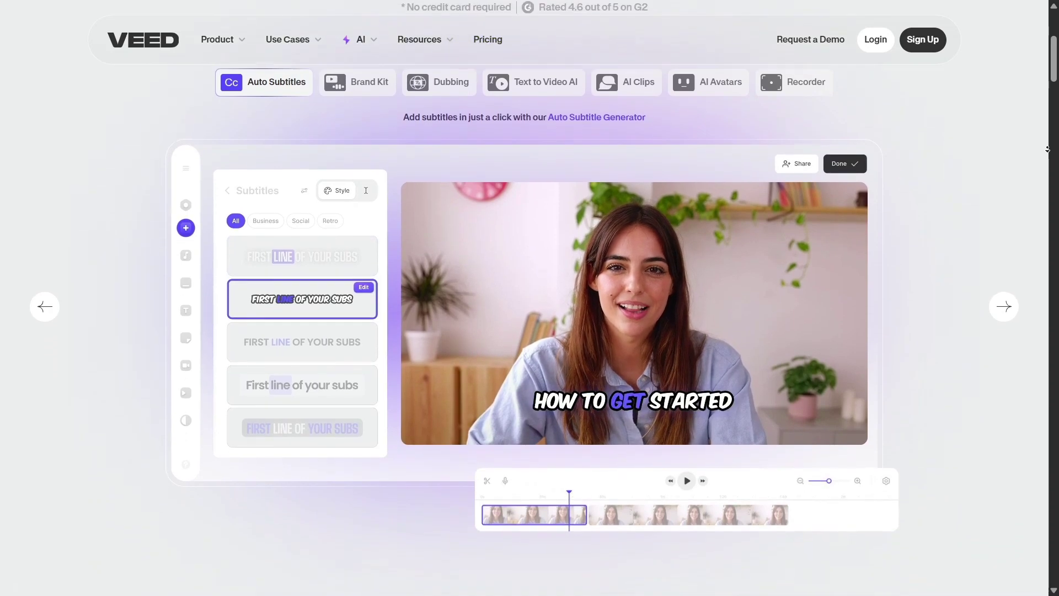
pyautogui.scroll(-3, 1047, 148)
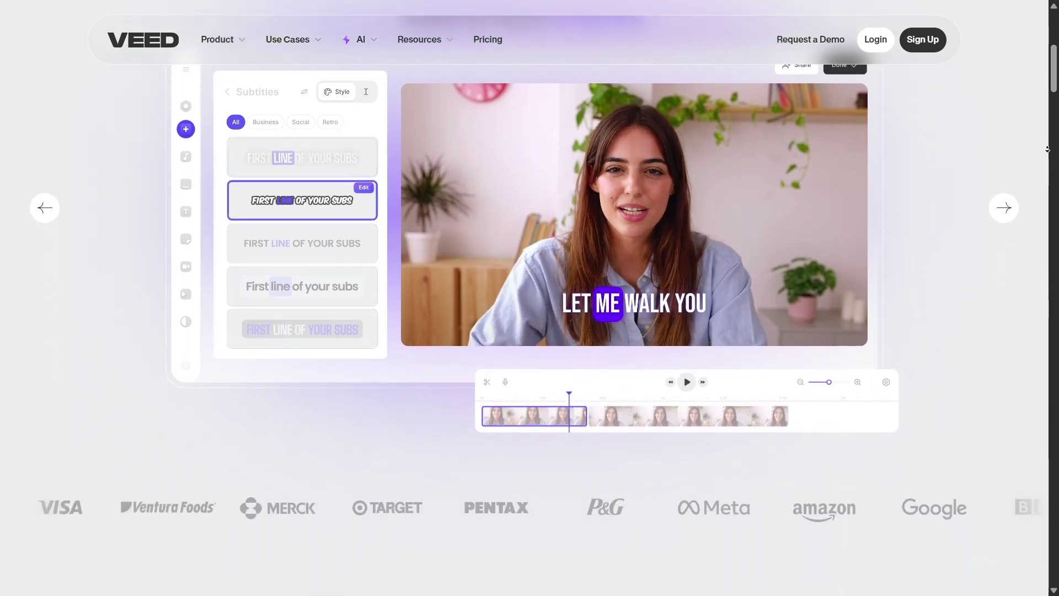
pyautogui.scroll(-3, 1047, 149)
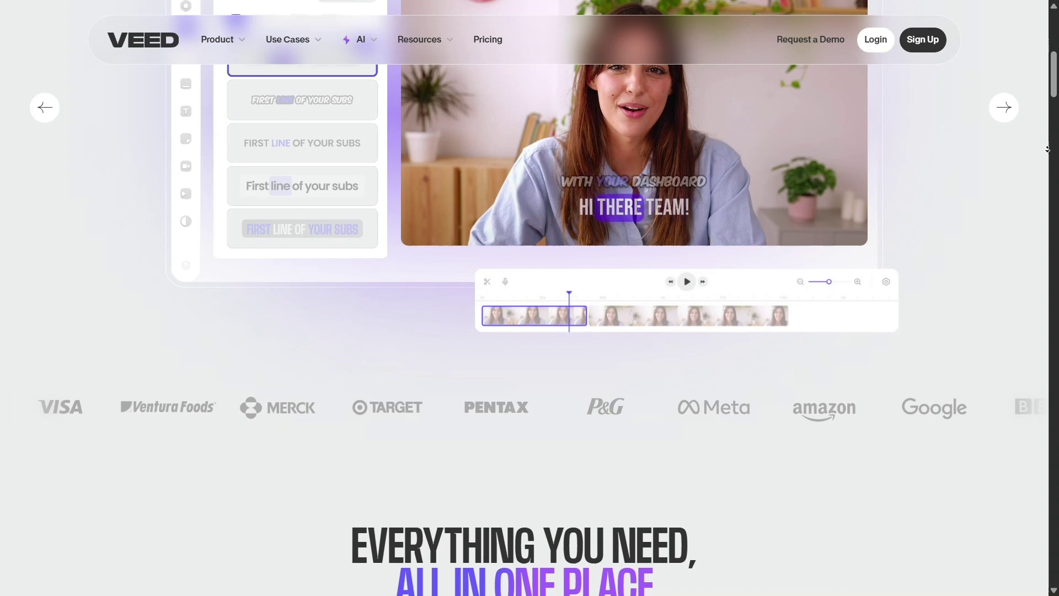
pyautogui.scroll(-3, 1047, 149)
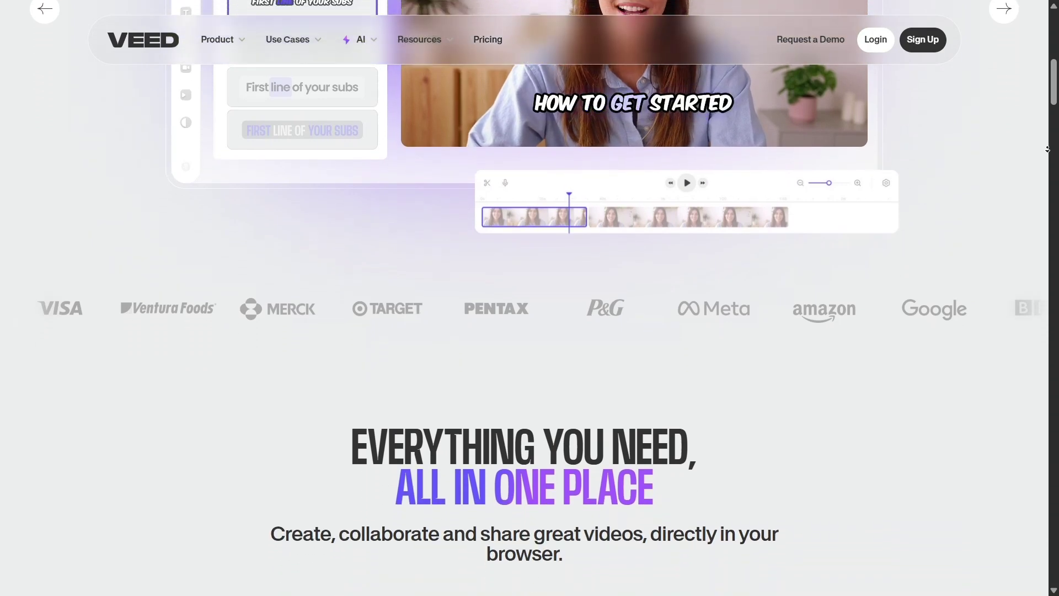
pyautogui.scroll(-3, 1046, 149)
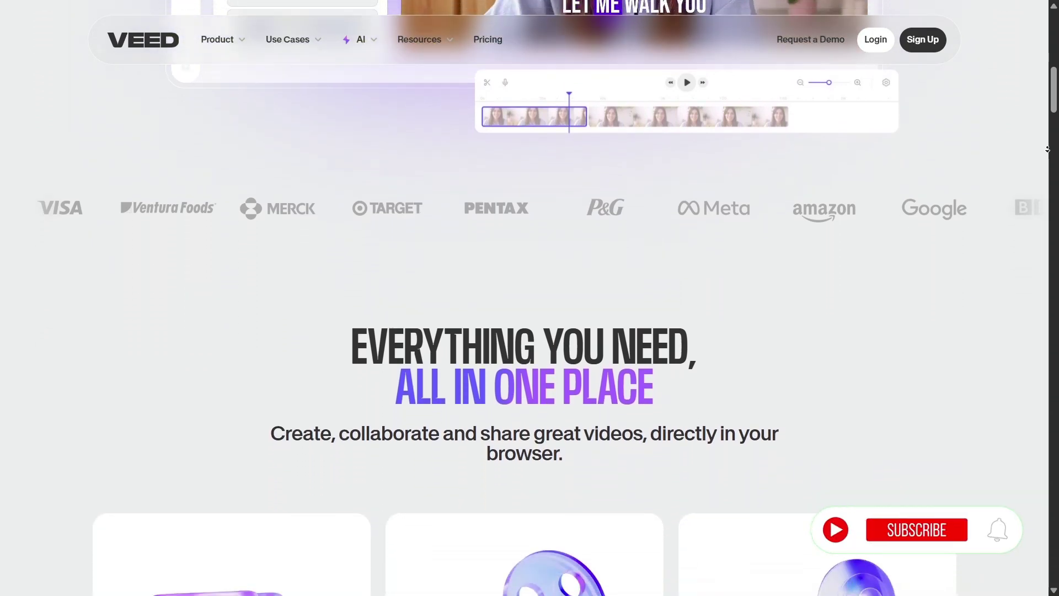
pyautogui.scroll(-3, 1046, 149)
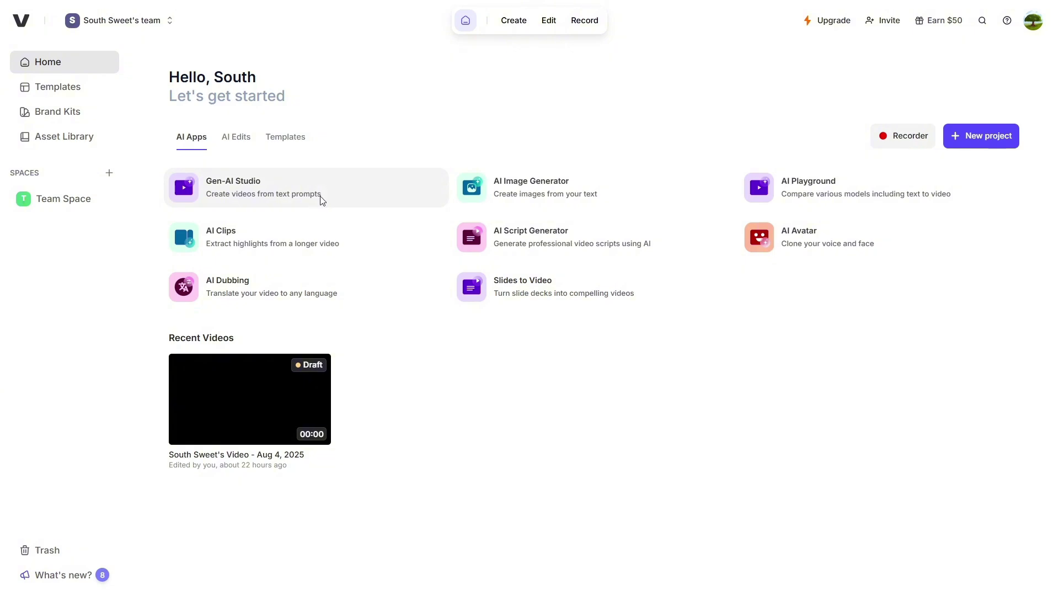
# - Generate a Gen-AI Studio video from the pasted AquaLeaf water-bottle promo script
pyautogui.click(321, 200)
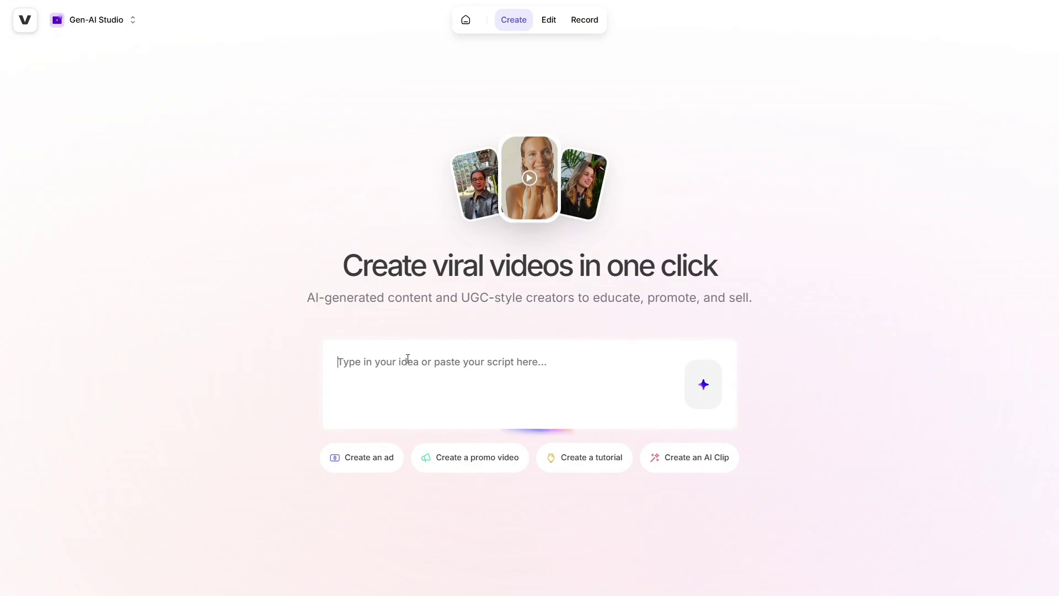
pyautogui.hotkey('ctrl', 'v')
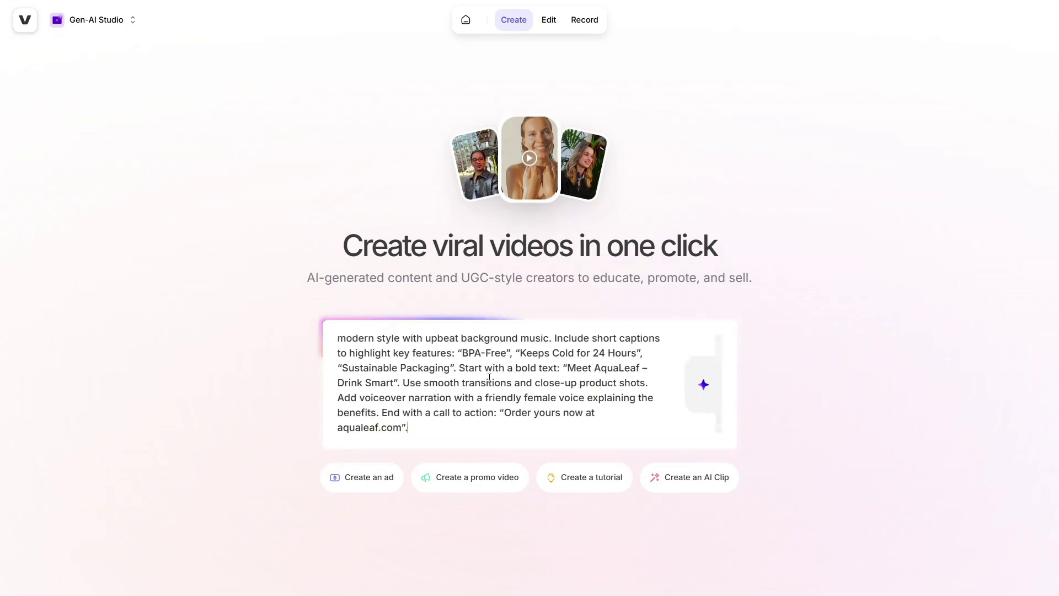
pyautogui.click(702, 378)
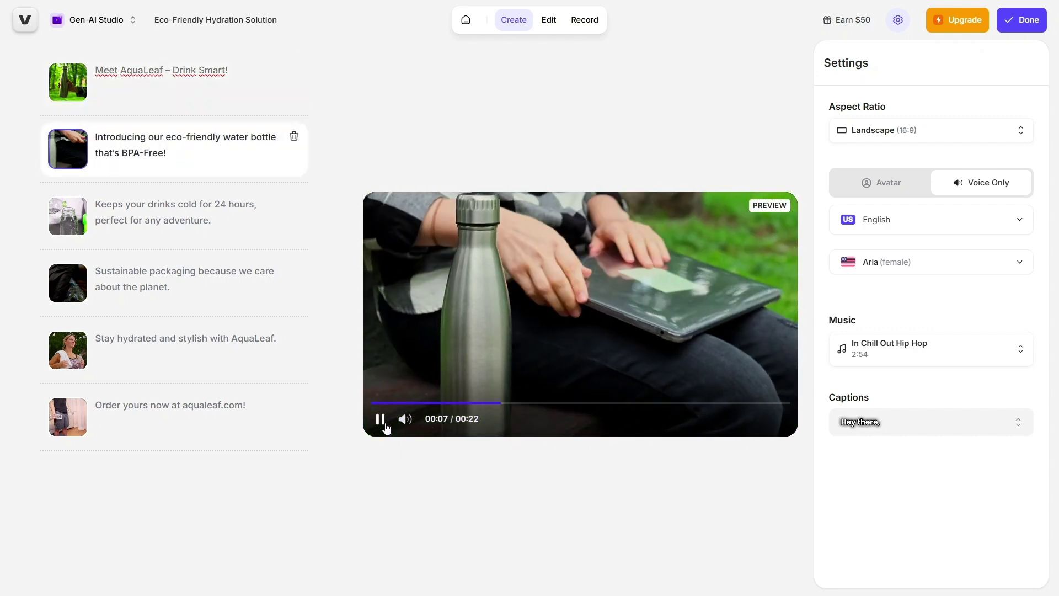
# - Pause the preview and review aspect ratio and language options, keeping landscape and English
pyautogui.click(380, 418)
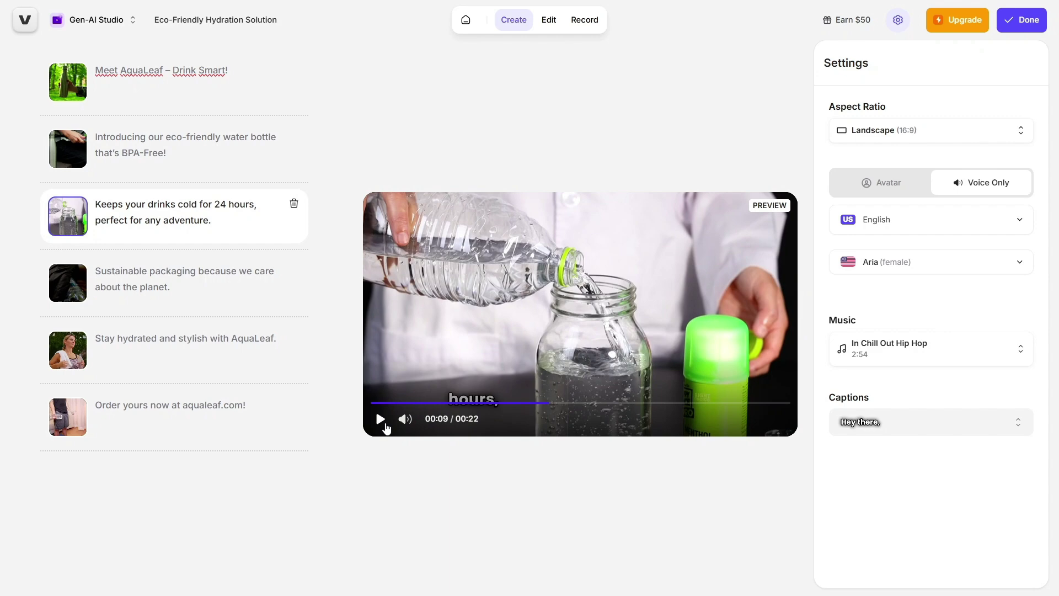
pyautogui.click(961, 139)
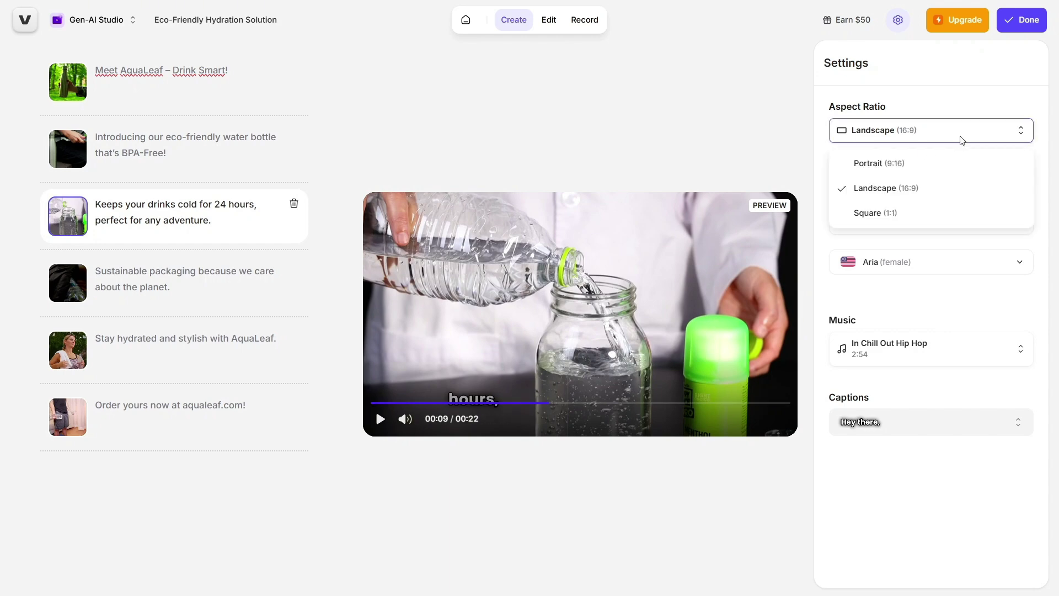
pyautogui.click(961, 140)
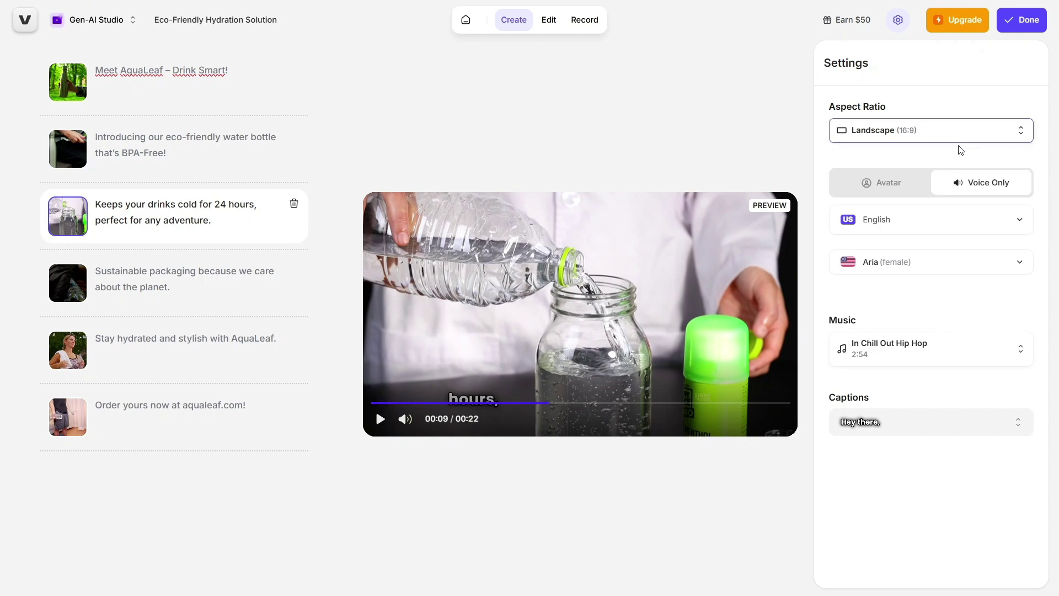
pyautogui.click(985, 226)
pyautogui.scroll(-2, 950, 319)
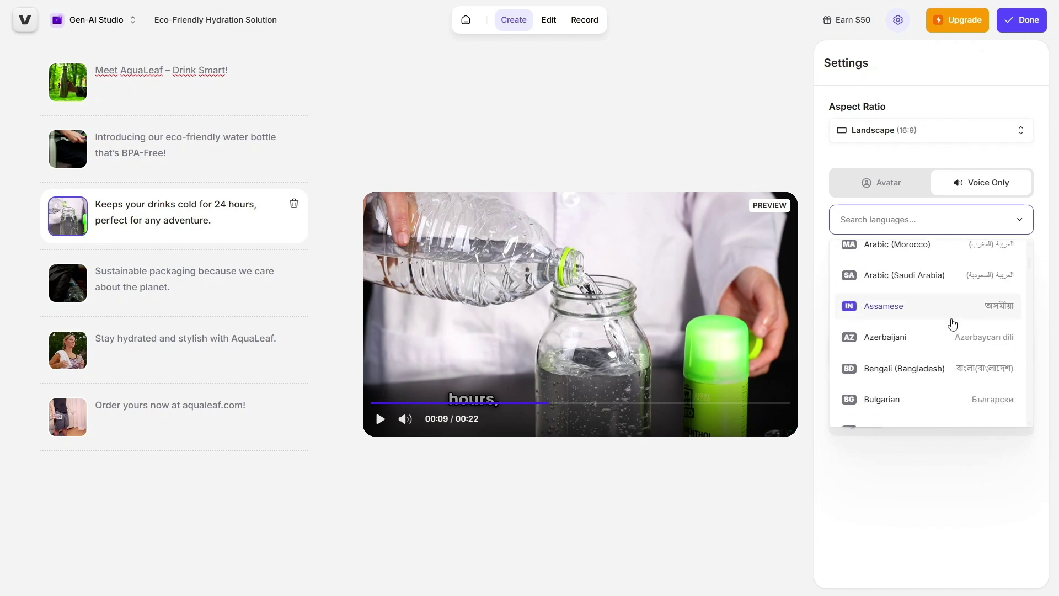
pyautogui.click(936, 487)
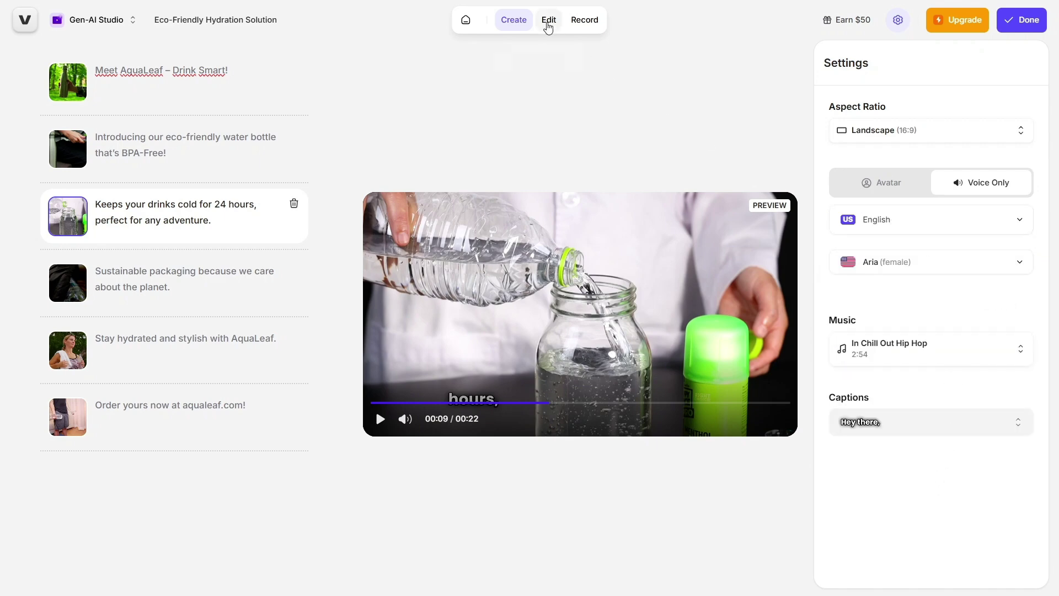
# - Cancel leaving the unsaved draft for the editor, then submit it with Done to render
pyautogui.click(548, 22)
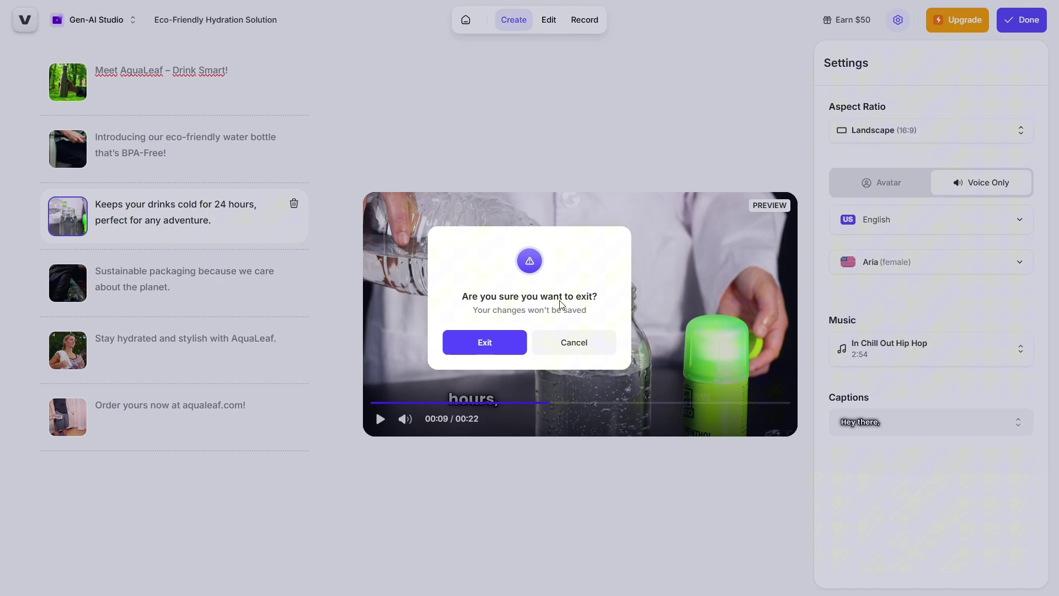
pyautogui.click(571, 342)
pyautogui.moveTo(548, 24)
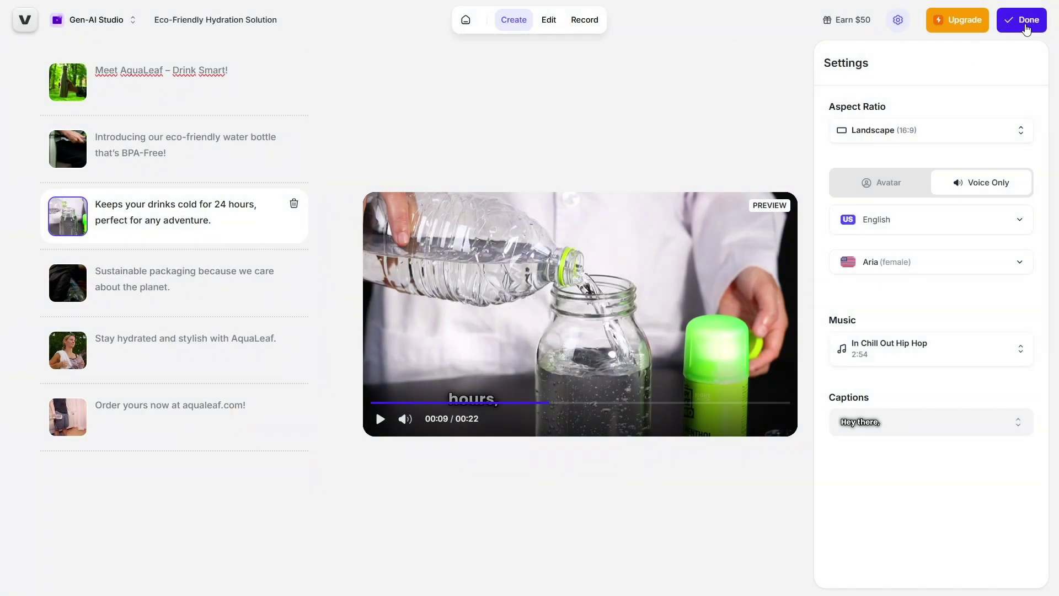
pyautogui.click(1024, 22)
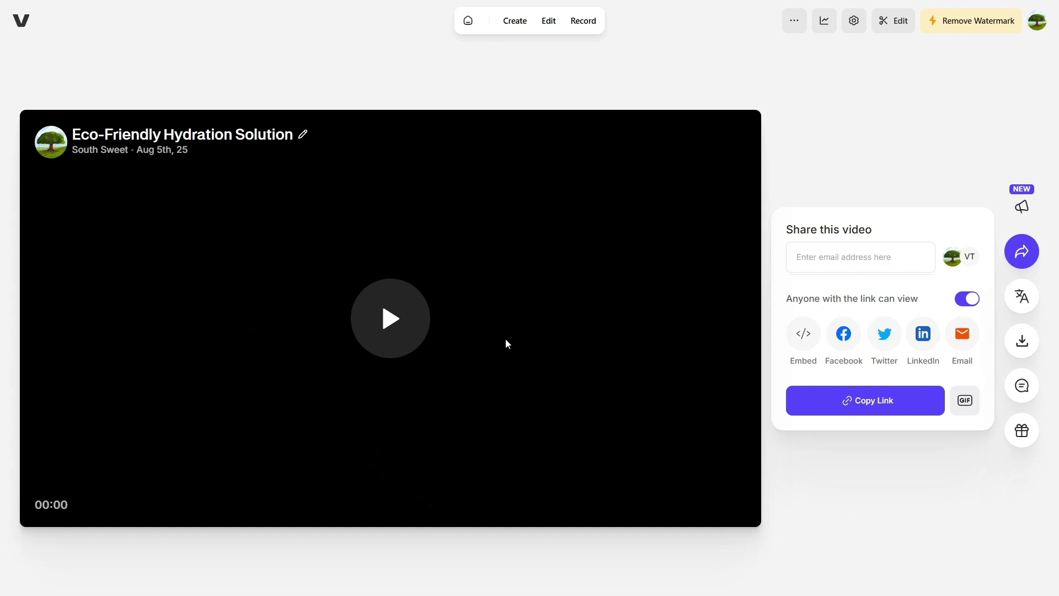
# - Play the rendered AquaLeaf video and check its download, dubbing, sharing and comments panels
pyautogui.click(395, 325)
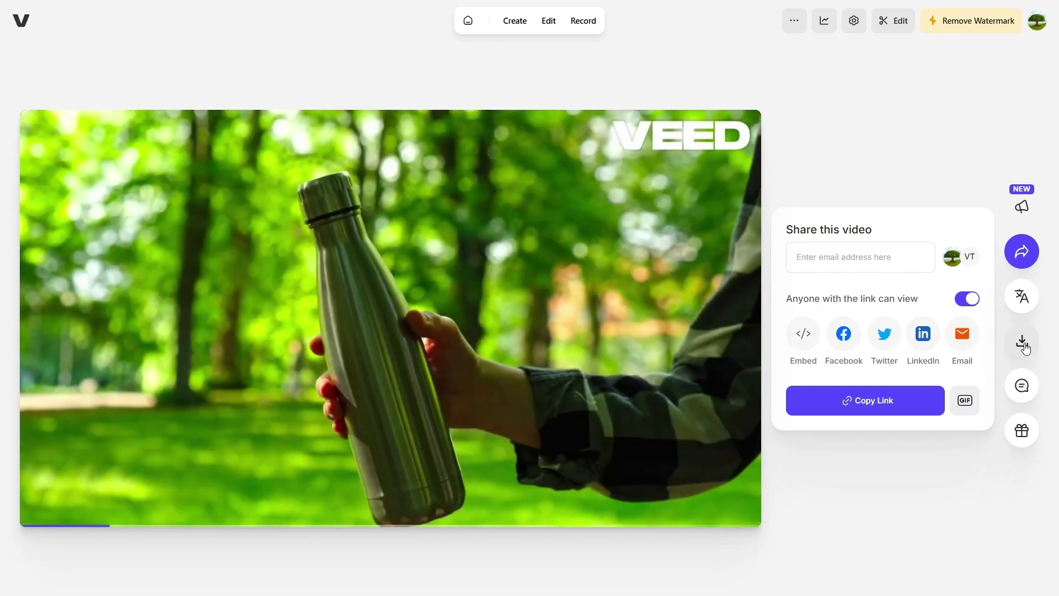
pyautogui.click(1021, 342)
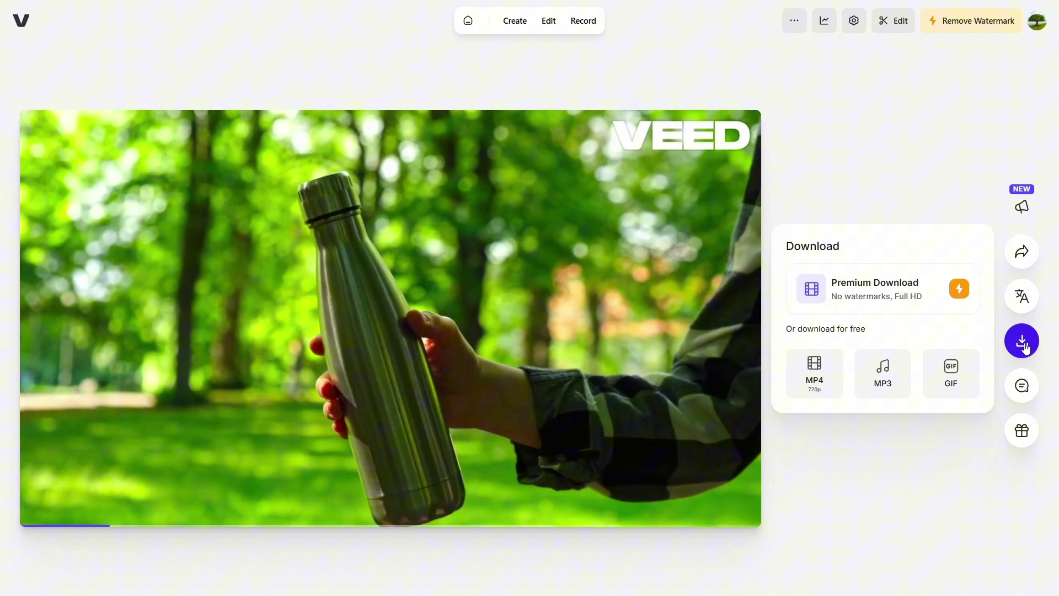
pyautogui.click(1027, 304)
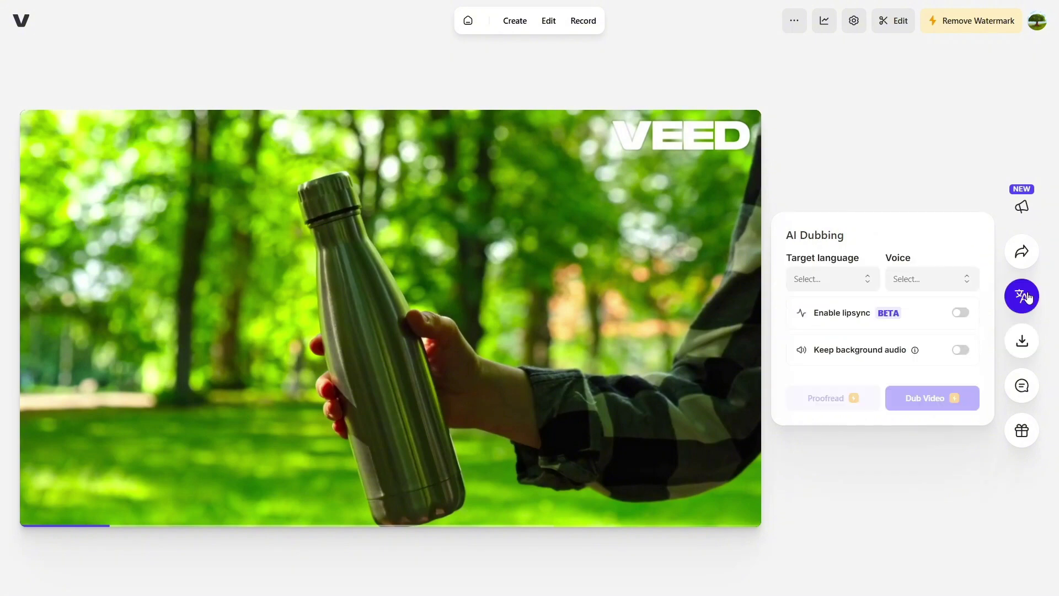
pyautogui.click(1023, 252)
pyautogui.click(1022, 385)
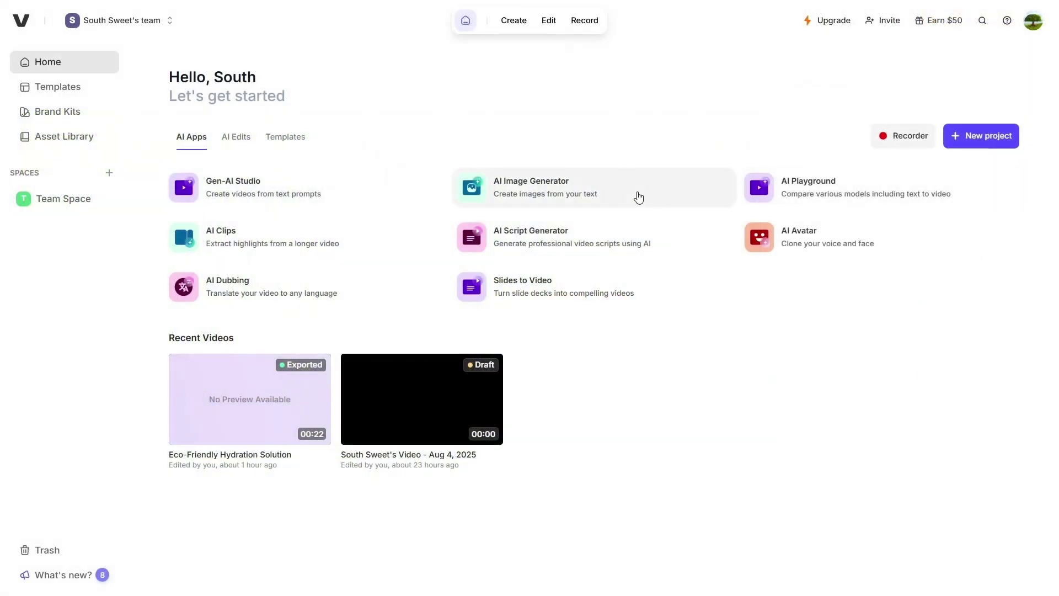
# - Generate Oil Painting style images from the pasted creek scene description in AI Image Generator
pyautogui.click(639, 197)
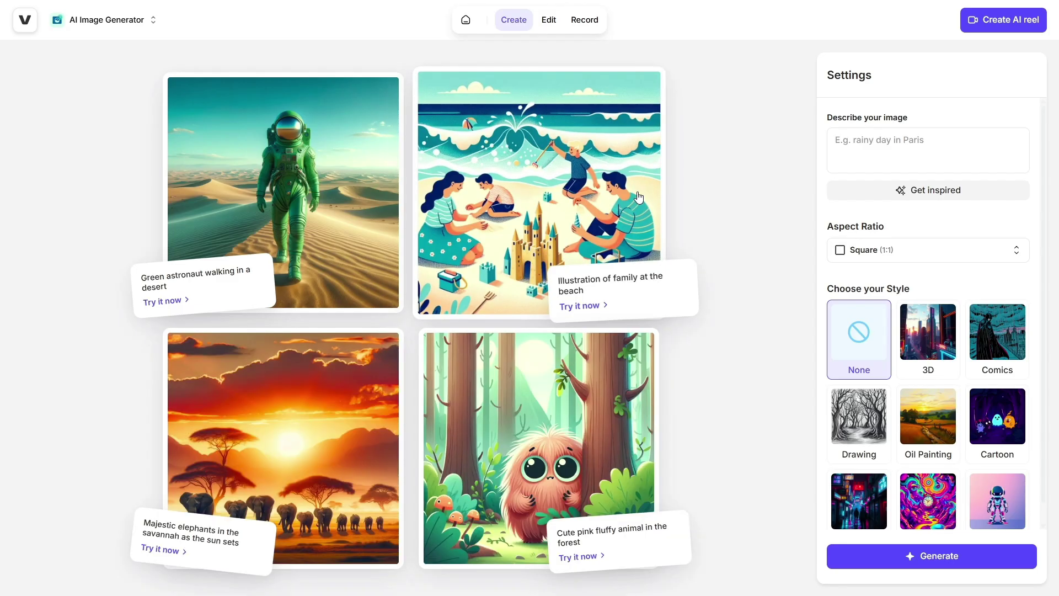
pyautogui.click(876, 145)
pyautogui.write('a gentle creek flowing with crystal-clear water, birds flying around, peaceful and magical atmosphere.')
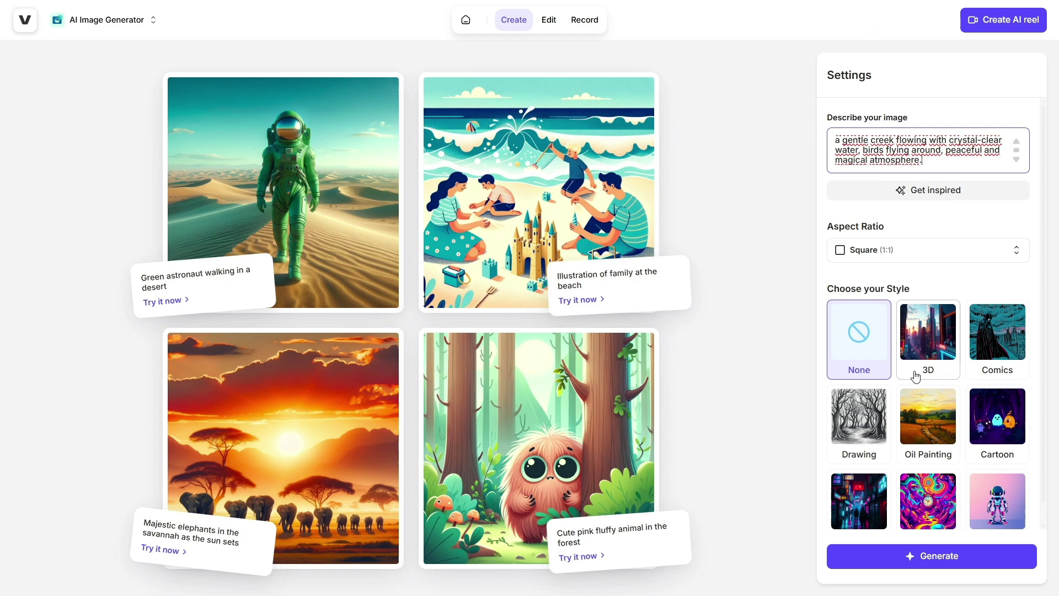
pyautogui.scroll(-1, 917, 378)
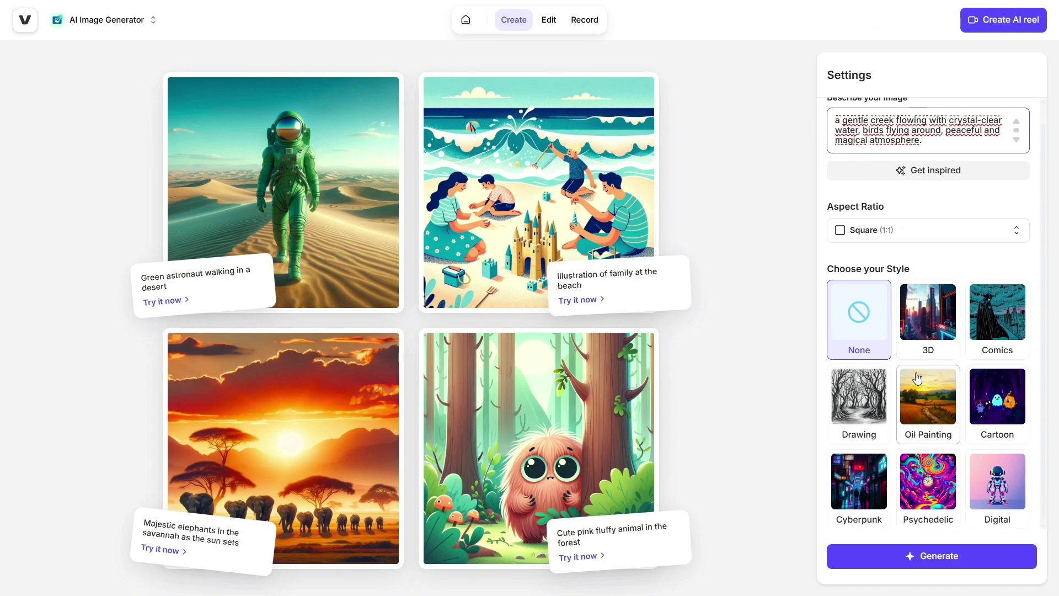
pyautogui.click(926, 408)
pyautogui.click(968, 563)
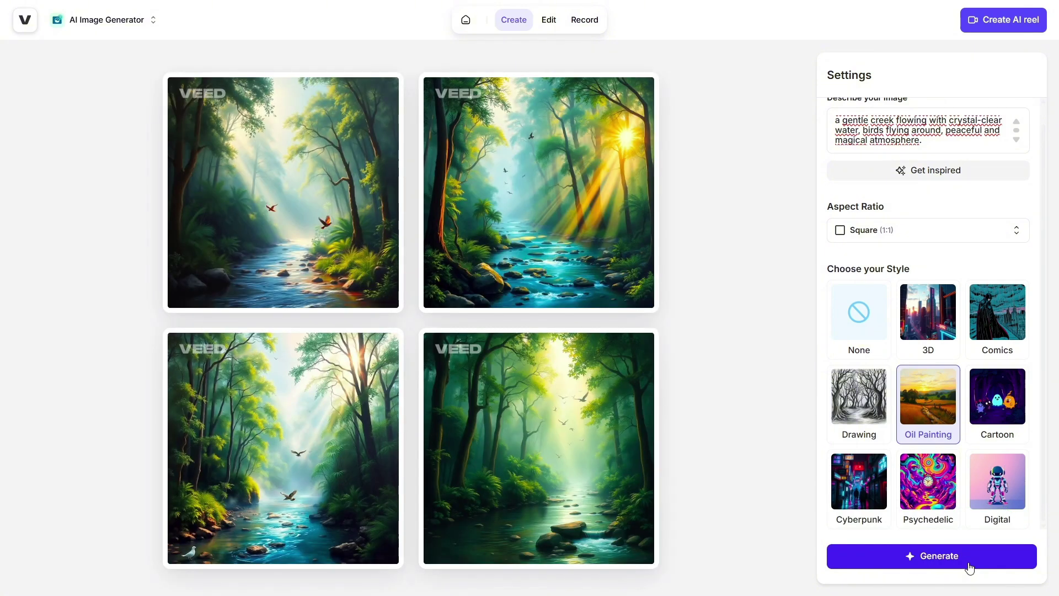
# - Switch the image style to None and regenerate the four creek images as photographs
pyautogui.click(849, 322)
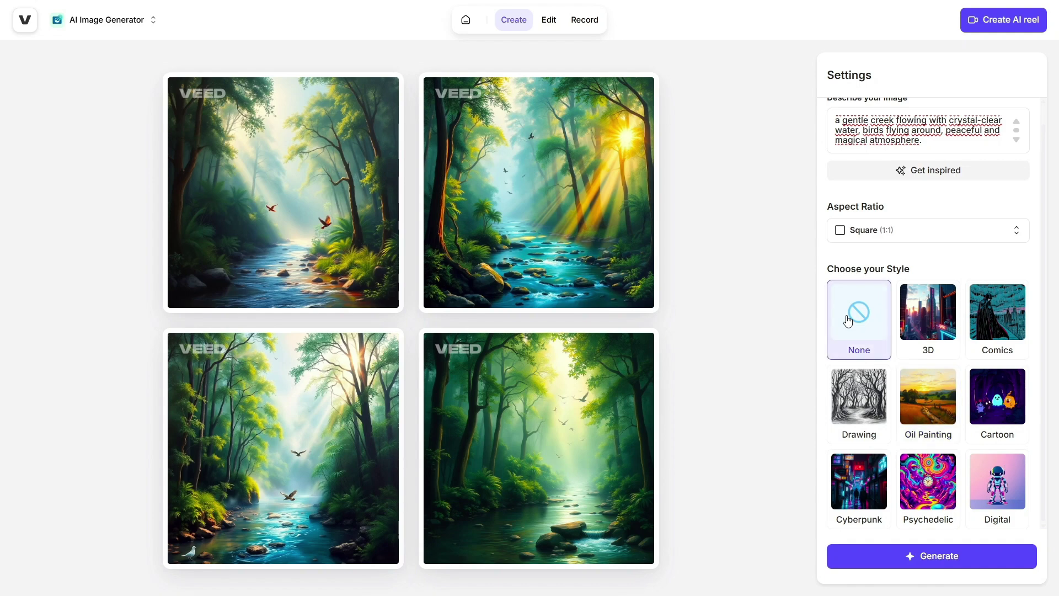
pyautogui.click(994, 556)
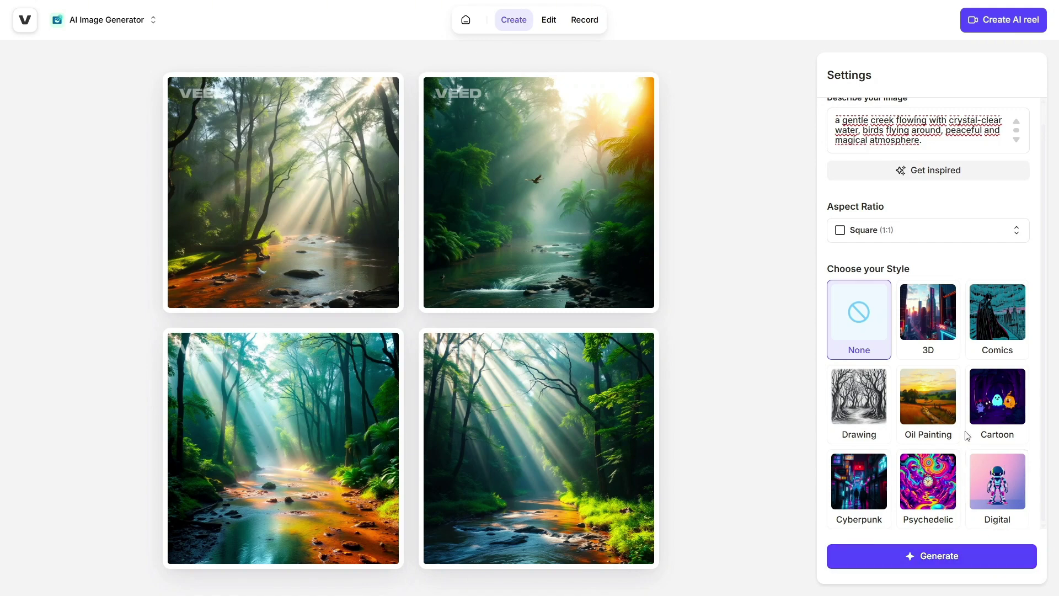
pyautogui.click(1020, 22)
# - Generate the Morning Rainforest Escape reel with Chinese (Traditional, Taiwan) narration, keeping Portrait
pyautogui.click(714, 370)
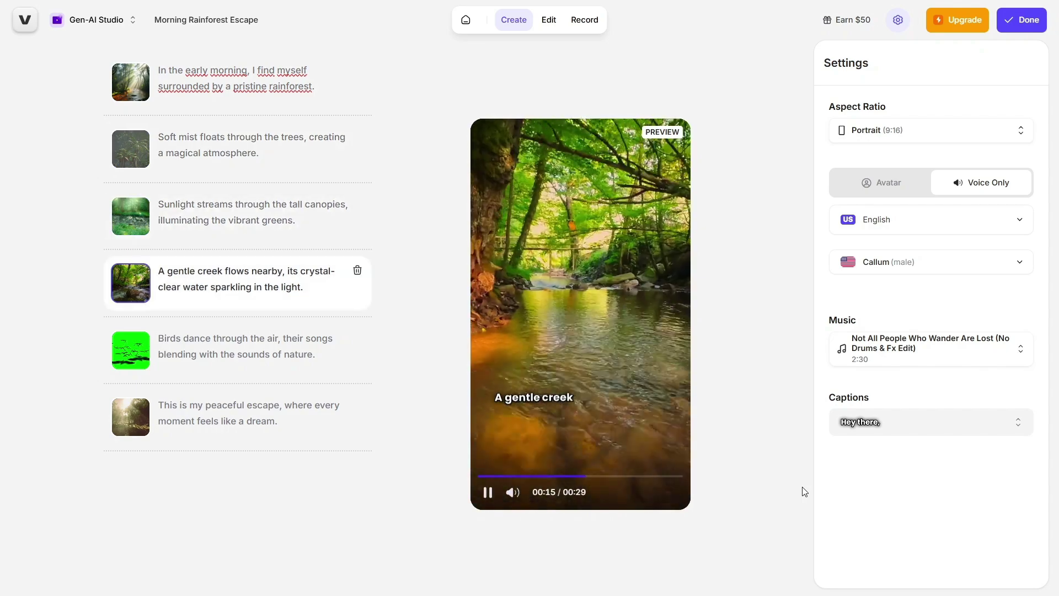
pyautogui.click(1019, 219)
pyautogui.click(940, 262)
pyautogui.click(487, 490)
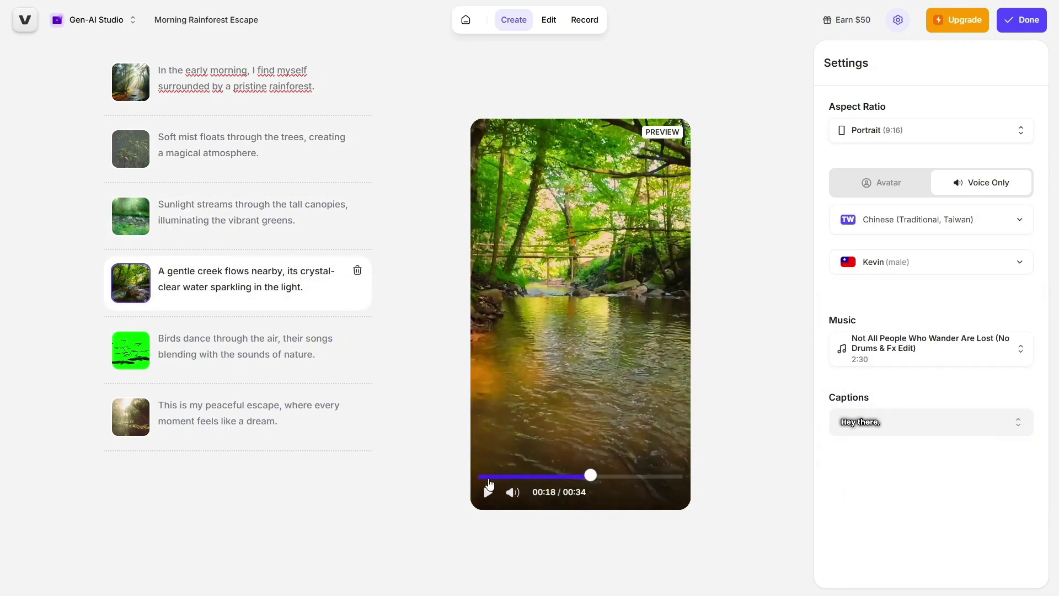
pyautogui.click(915, 133)
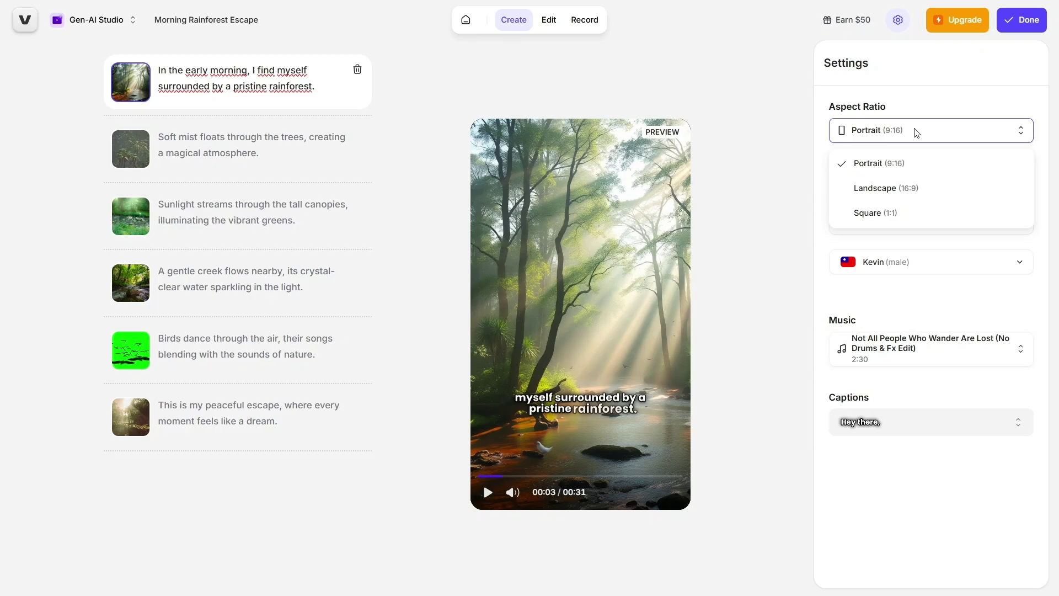
pyautogui.click(914, 132)
# - Export the reel with Done and return to the home dashboard
pyautogui.click(1021, 20)
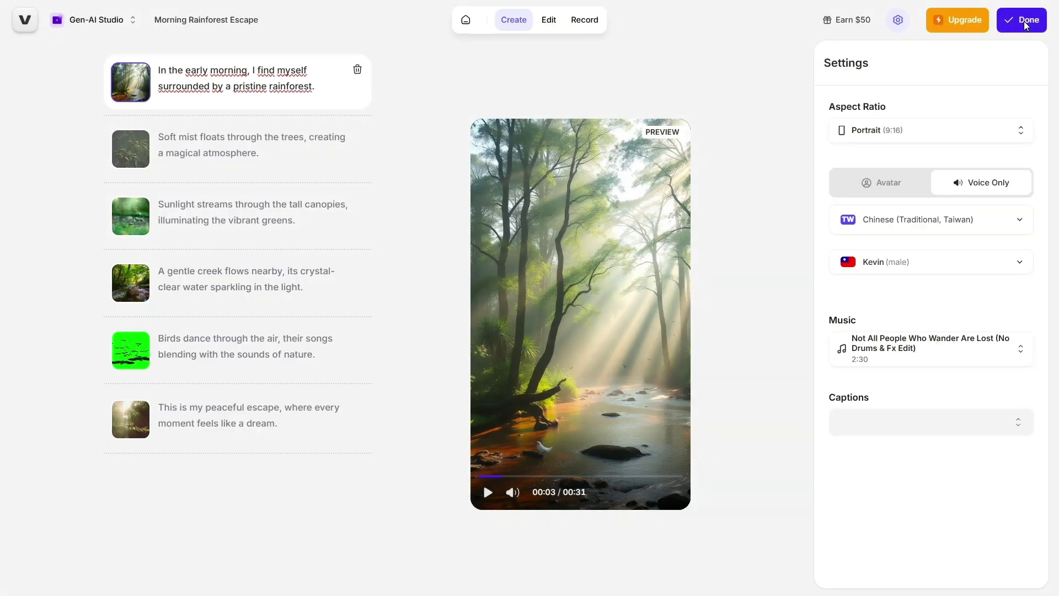
pyautogui.click(1024, 21)
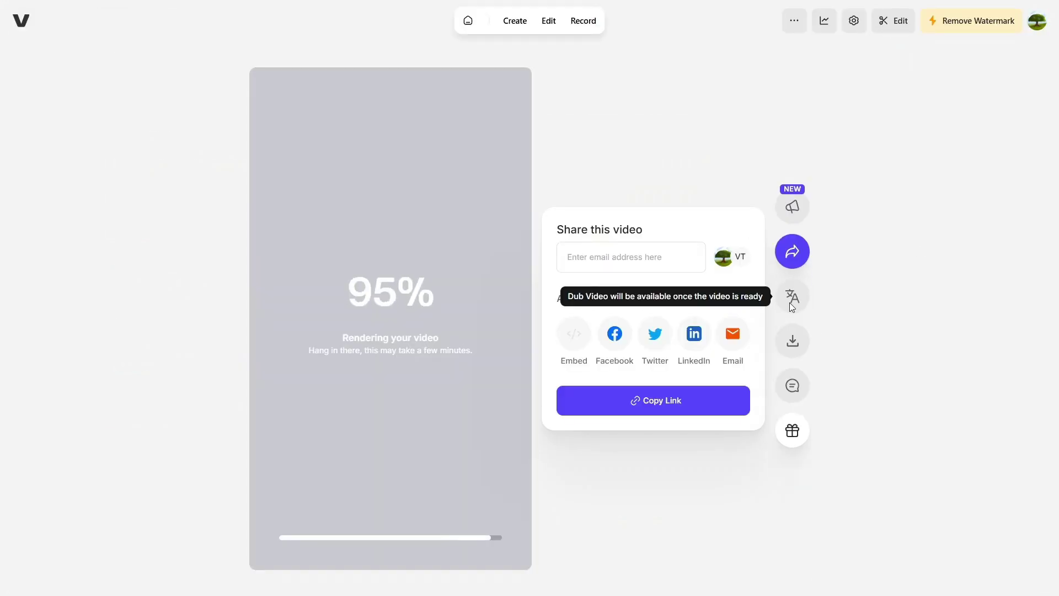
pyautogui.click(792, 296)
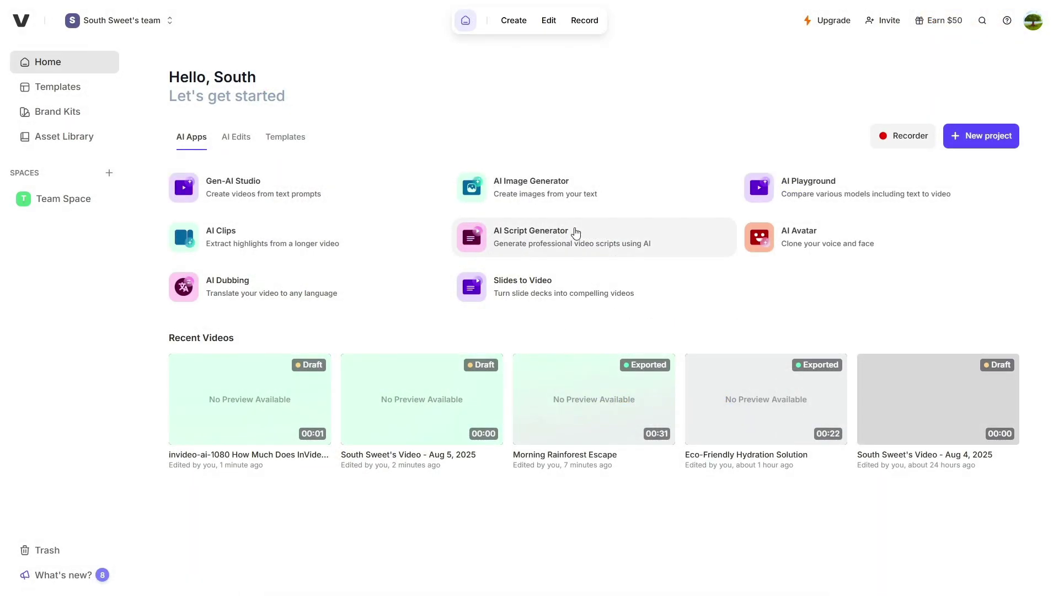
# - Generate a script in AI Script Generator from the pasted misty rainforest creek topic
pyautogui.click(576, 231)
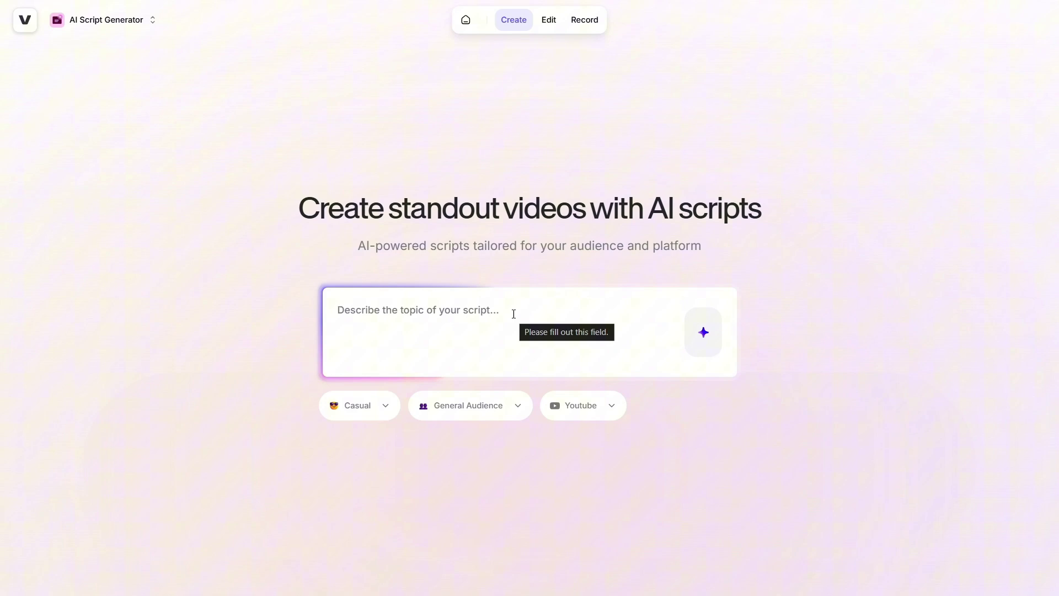
pyautogui.click(513, 314)
pyautogui.write('A pristine rainforest in the early morning, soft mist floating through the trees, sunlight streaming through tall canopies, a gentle creek flowing with crystal-clear water, birds flying around, peaceful and magical atmosphere.')
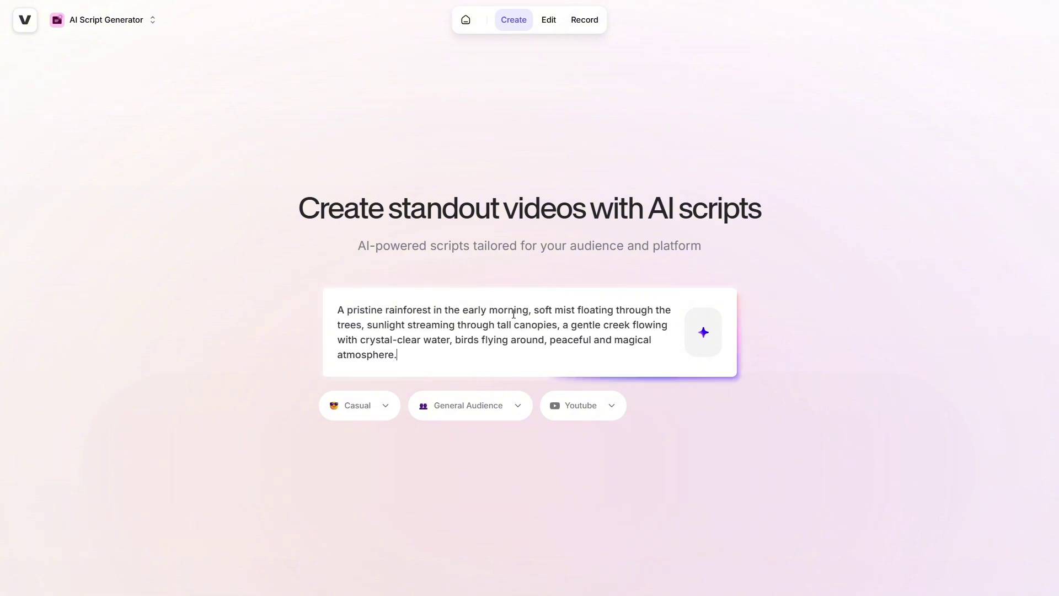
pyautogui.click(707, 341)
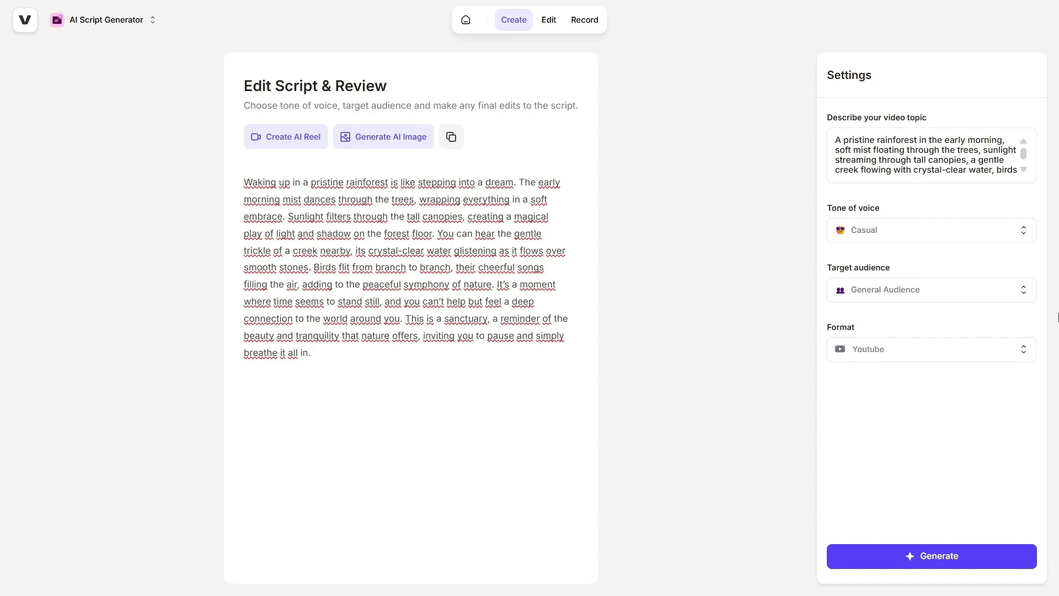
# - Regenerate the script with Academic tone, Business Professionals audience and Youtube format
pyautogui.click(960, 241)
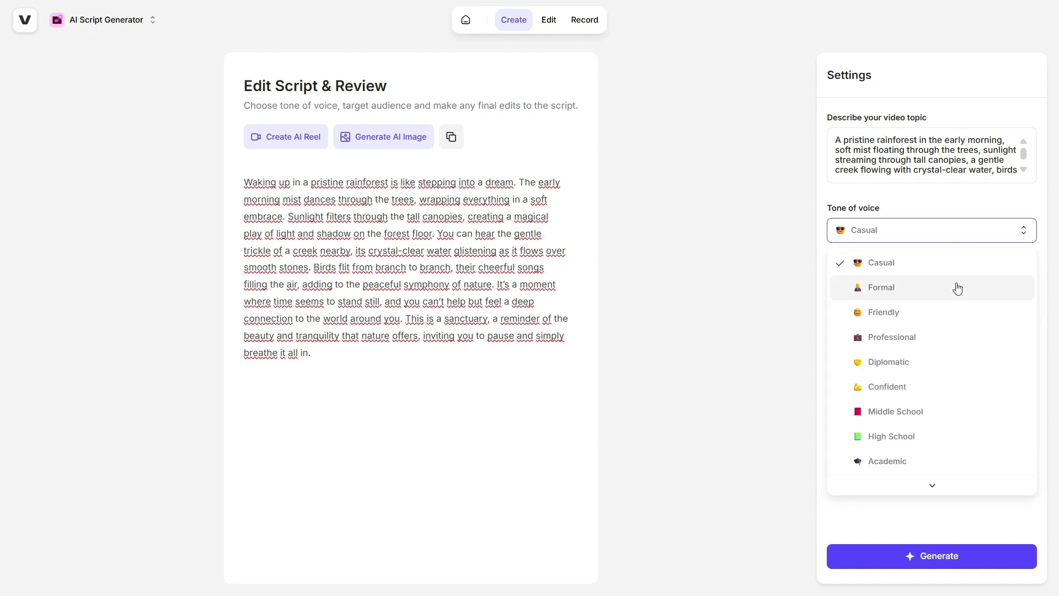
pyautogui.scroll(-2, 955, 316)
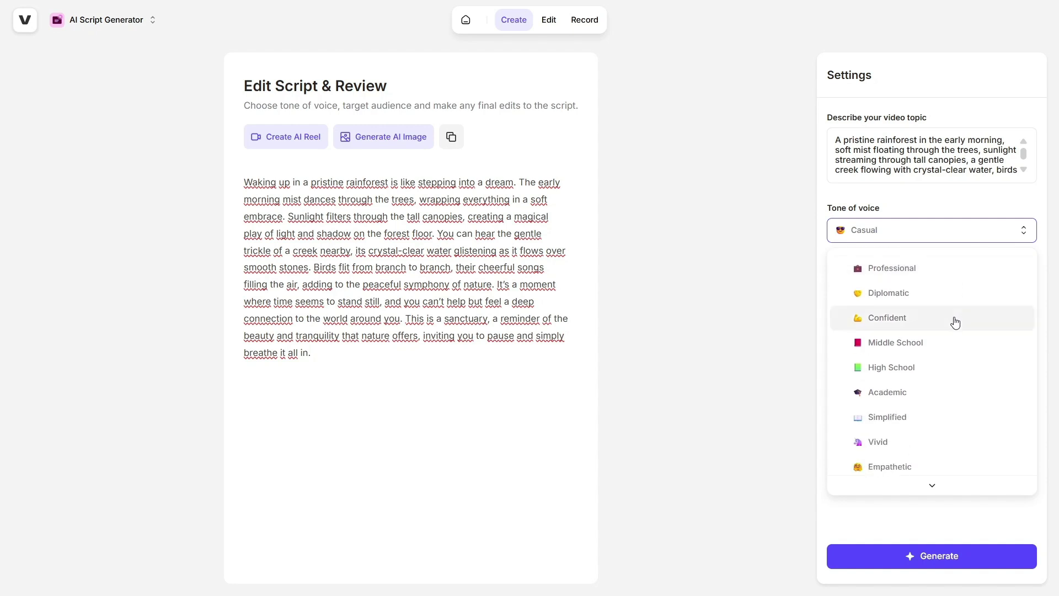
pyautogui.click(943, 389)
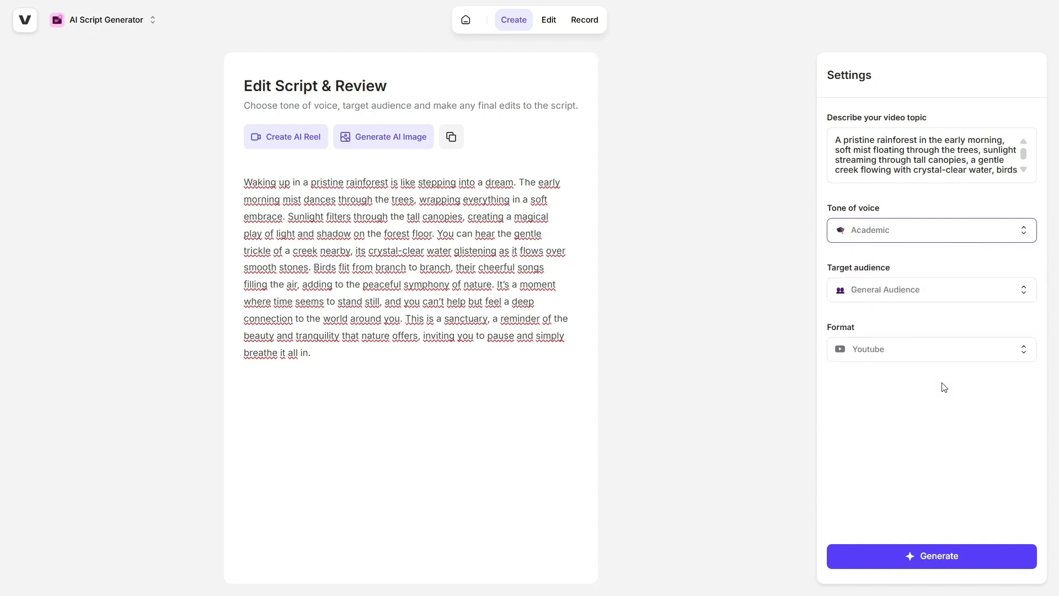
pyautogui.click(946, 301)
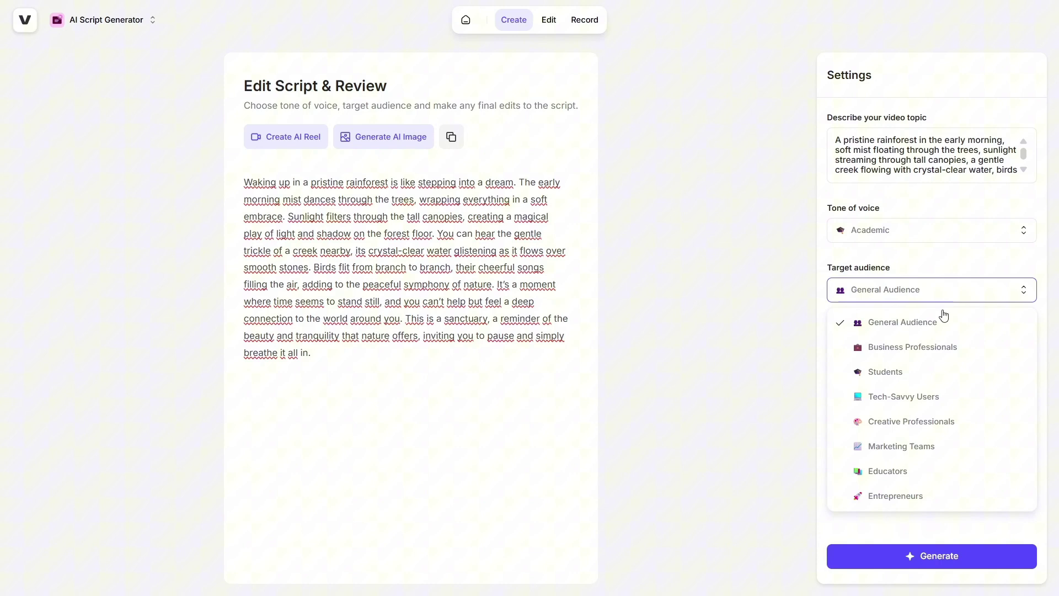
pyautogui.click(950, 352)
pyautogui.click(945, 353)
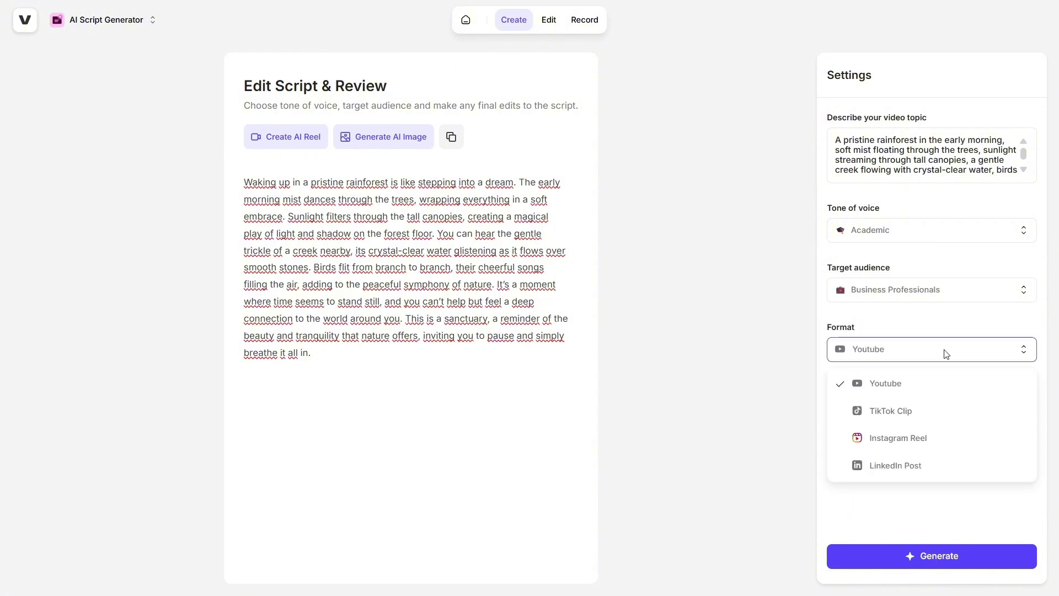
pyautogui.click(946, 354)
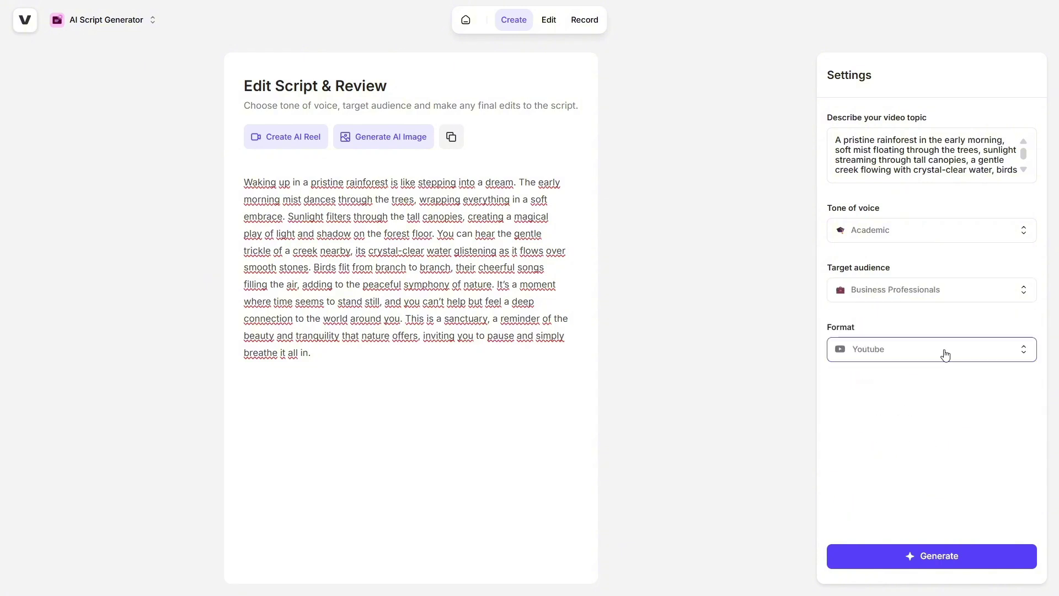
pyautogui.click(922, 562)
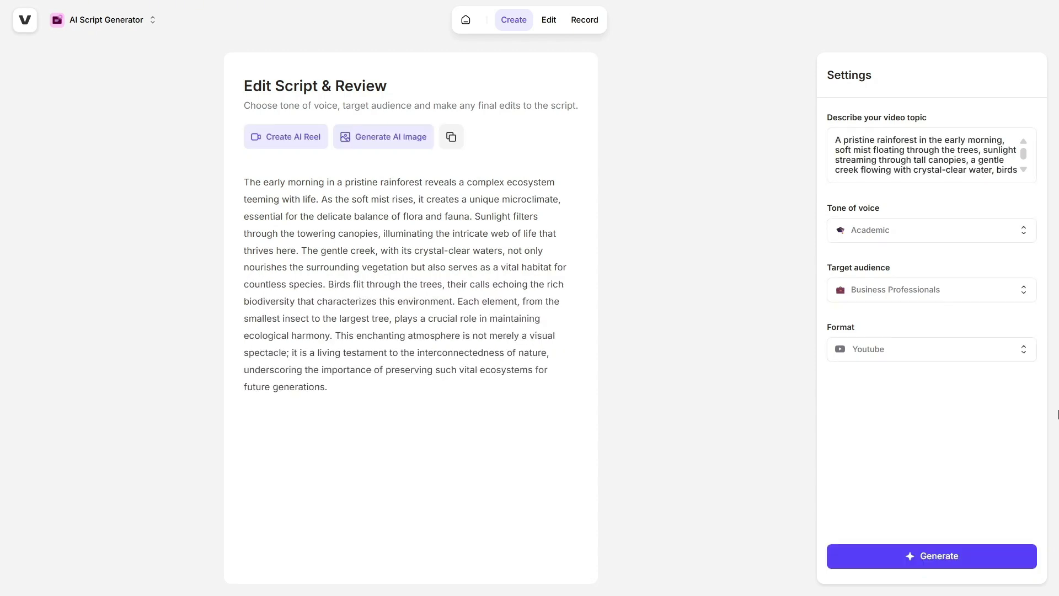
# - Regenerate the script as a Friendly TikTok Clip for Tech-Savvy Users
pyautogui.click(1008, 236)
pyautogui.click(964, 309)
pyautogui.click(947, 300)
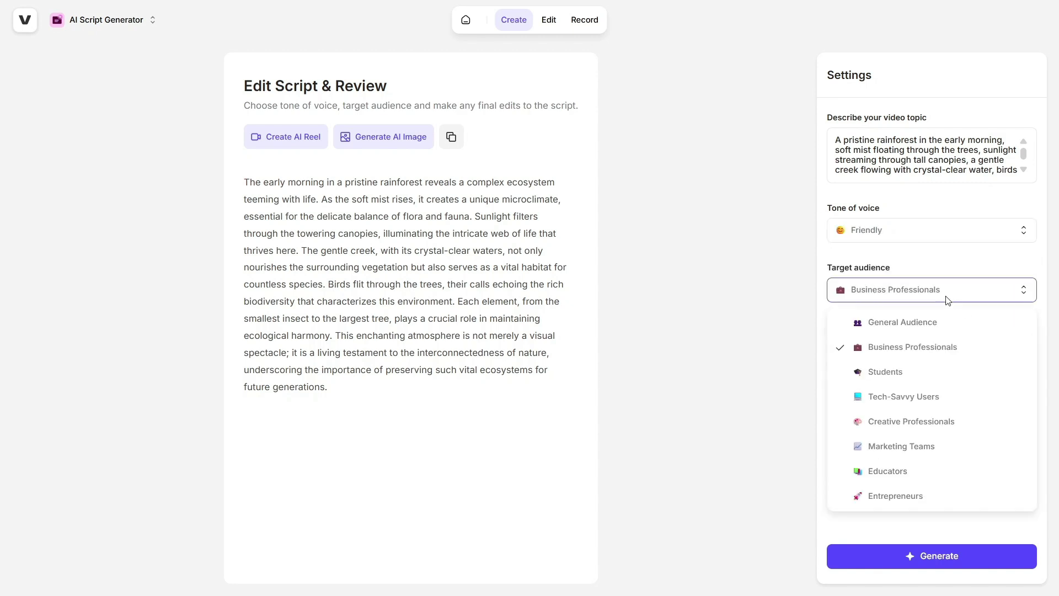
pyautogui.click(910, 398)
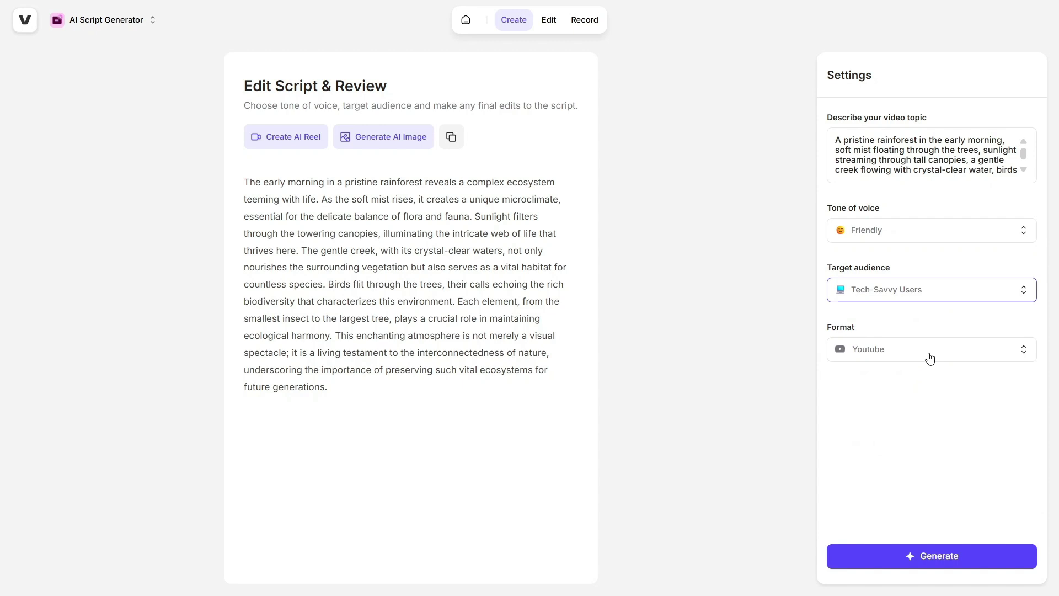
pyautogui.click(930, 358)
pyautogui.click(907, 408)
pyautogui.click(918, 556)
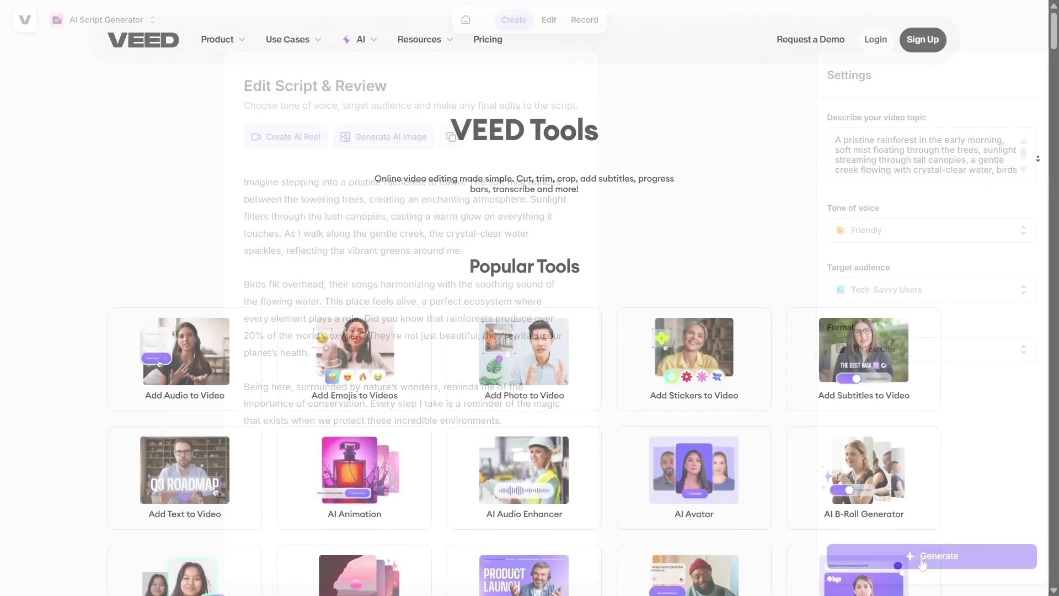
# - Scroll down VEED's tools page past Popular Tools toward the All Tools list
pyautogui.scroll(-2, 1037, 159)
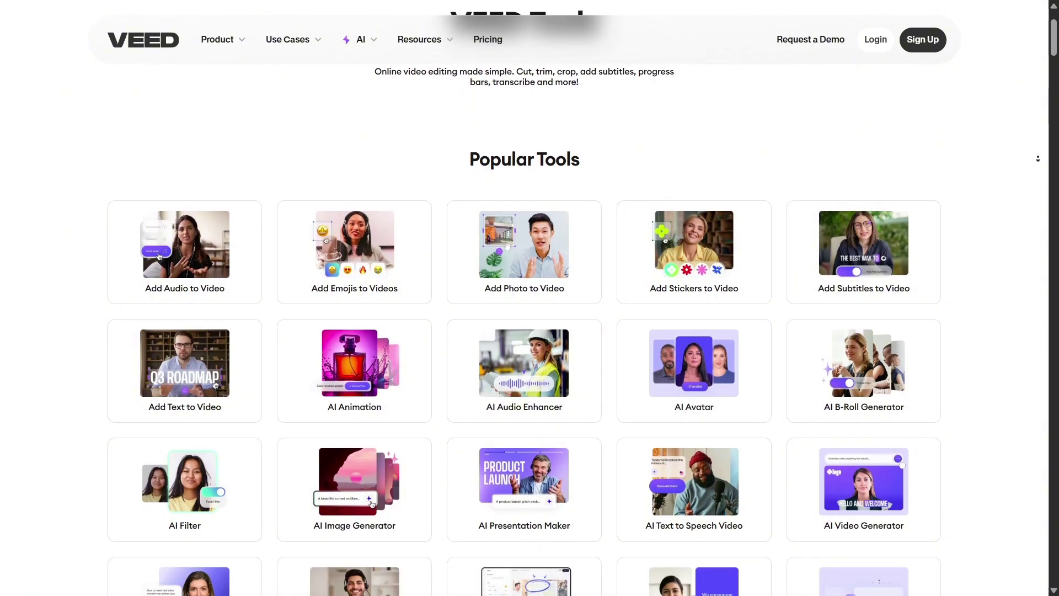
pyautogui.scroll(-2, 1038, 159)
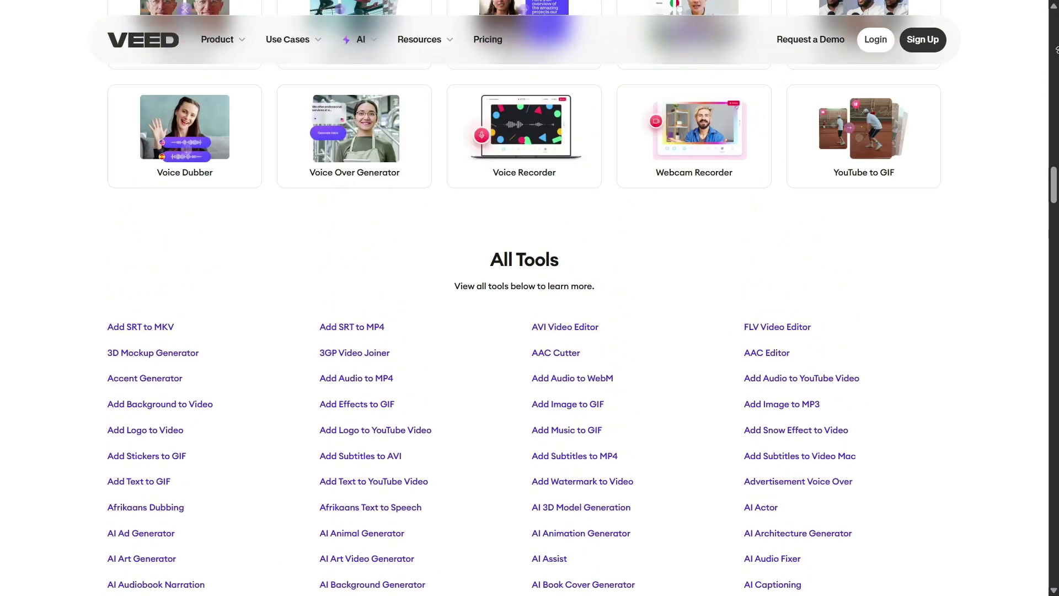
# - Scroll the VEED homepage past the logos and three-step 'How to edit videos' guide to the LEARN MORE video
pyautogui.scroll(20, 1032, 175)
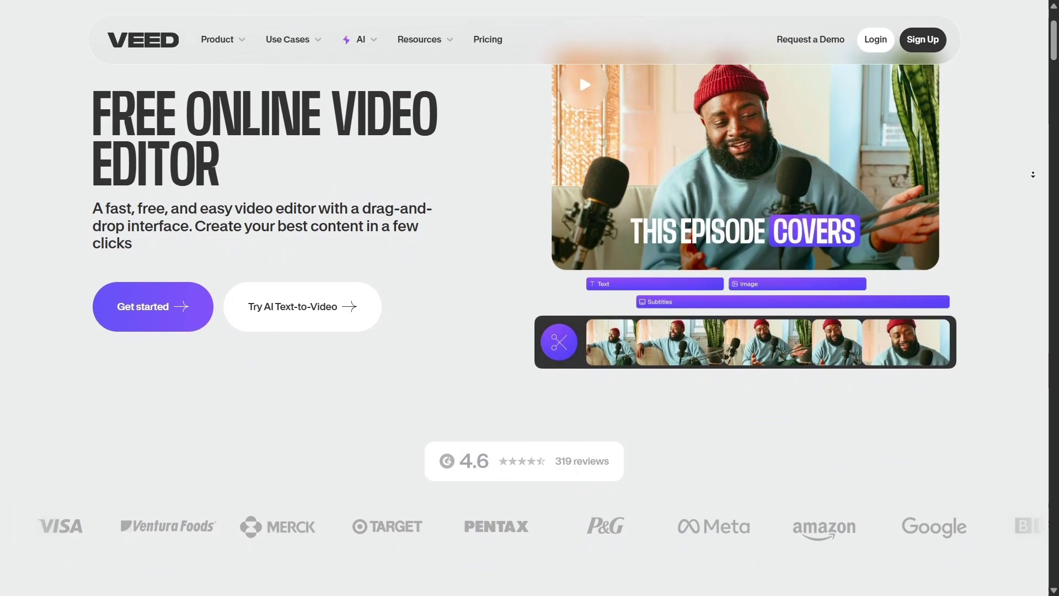
pyautogui.scroll(-2, 1033, 174)
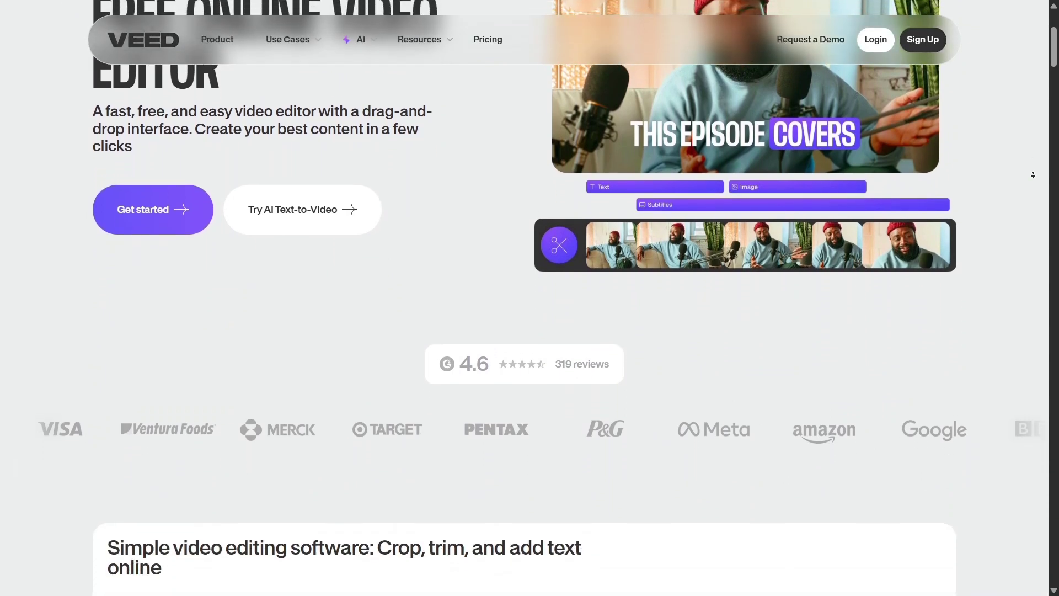
pyautogui.scroll(-2, 1033, 174)
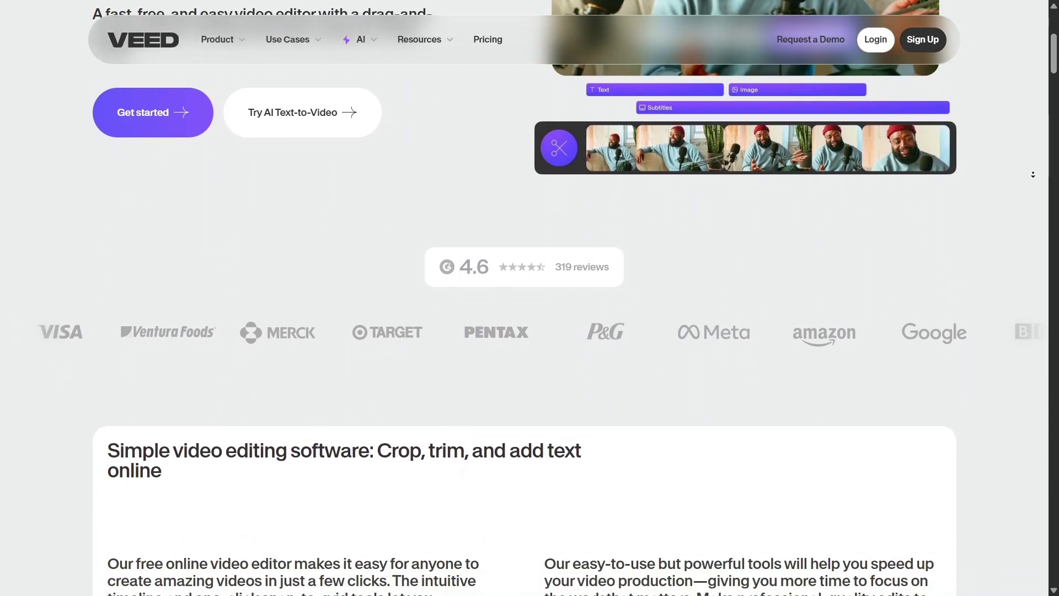
pyautogui.scroll(-2, 1033, 174)
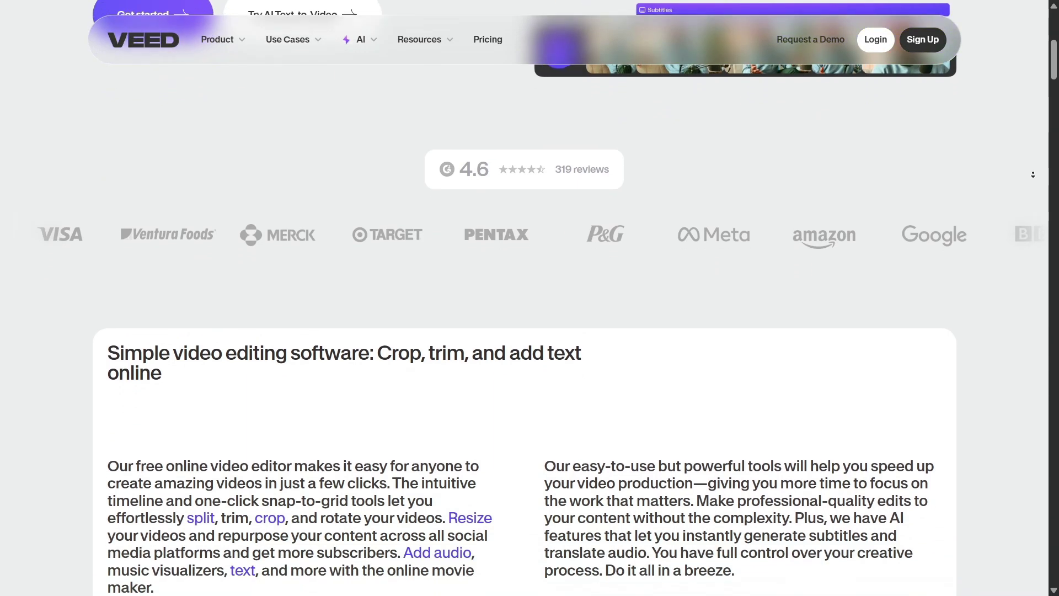
pyautogui.scroll(-2, 1032, 175)
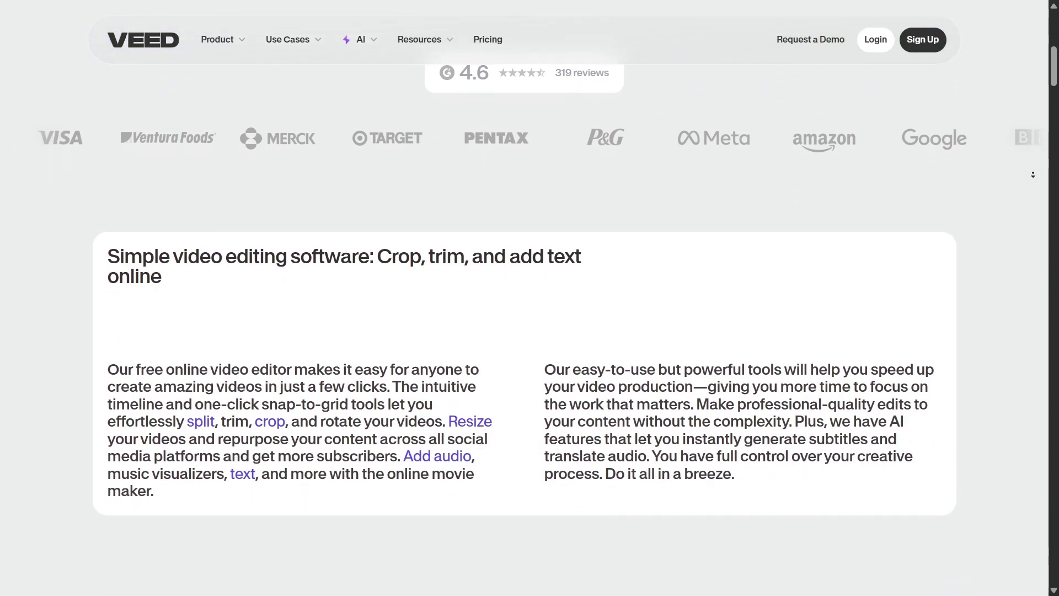
pyautogui.scroll(-2, 1033, 175)
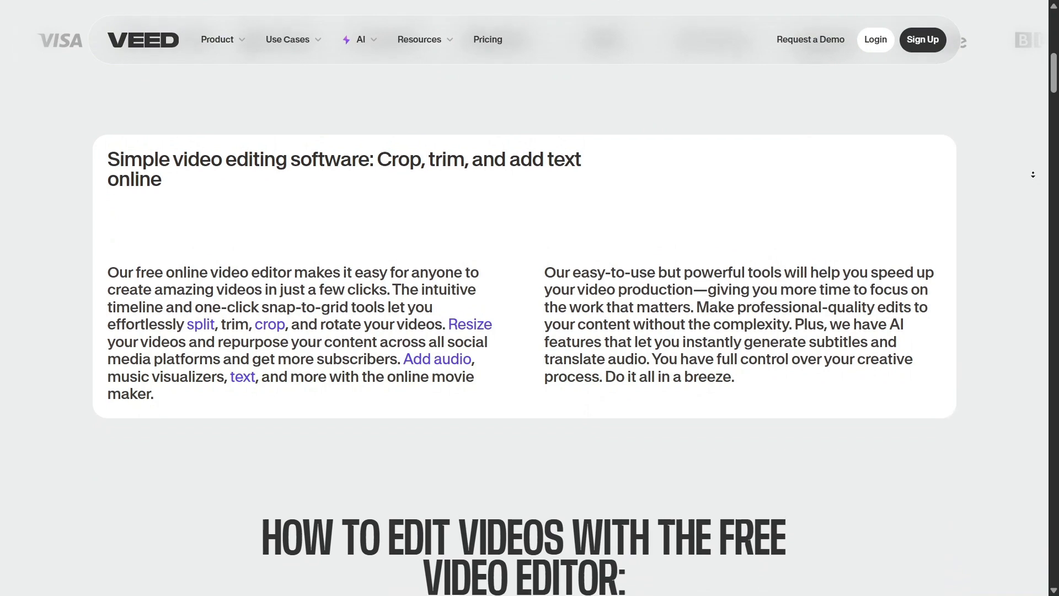
pyautogui.scroll(-2, 1033, 174)
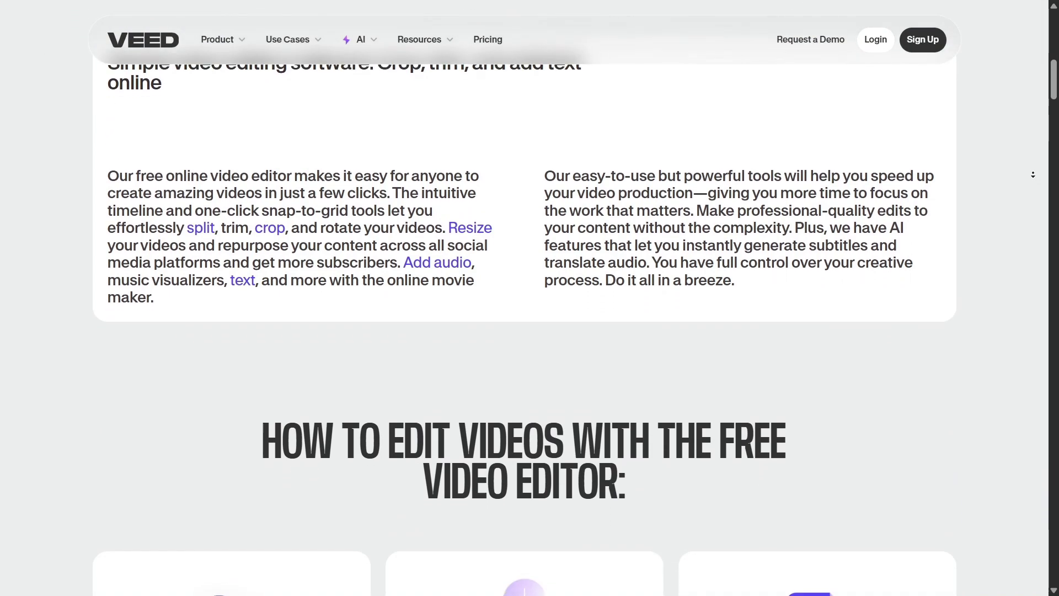
pyautogui.scroll(-2, 1033, 174)
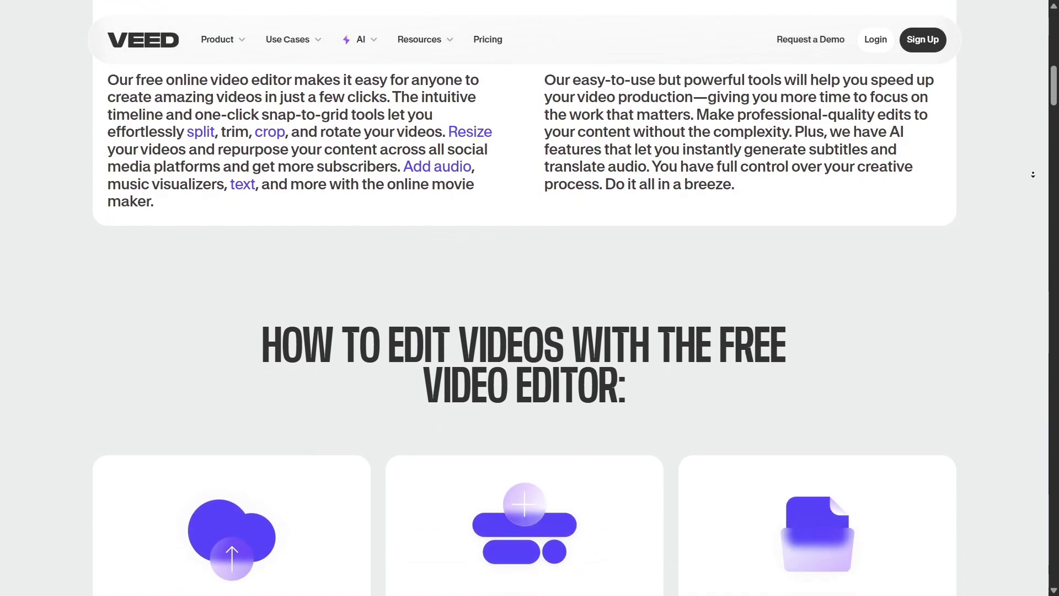
pyautogui.scroll(-2, 1033, 174)
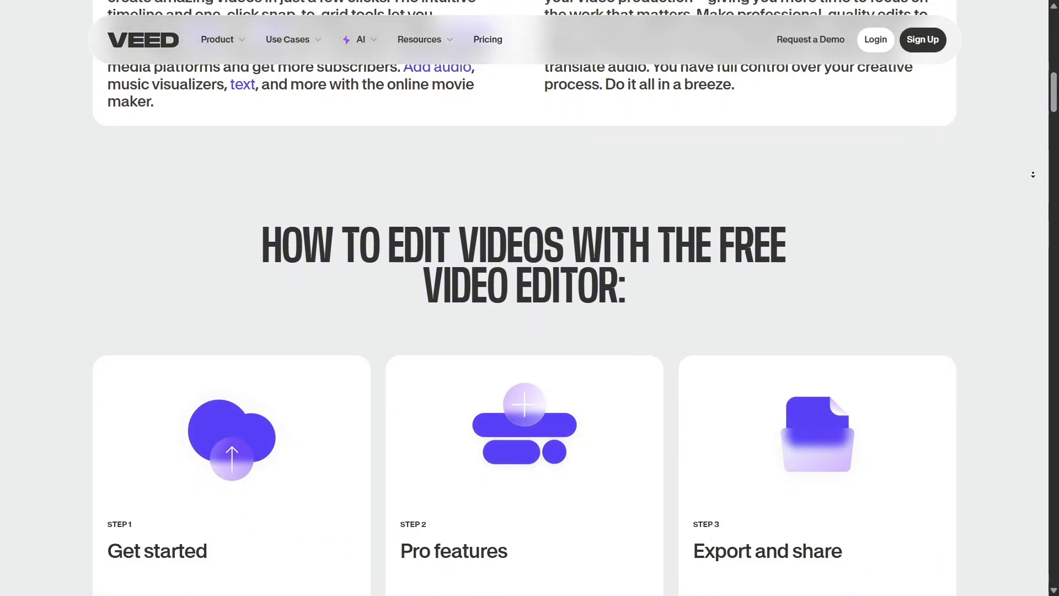
pyautogui.scroll(-2, 1033, 174)
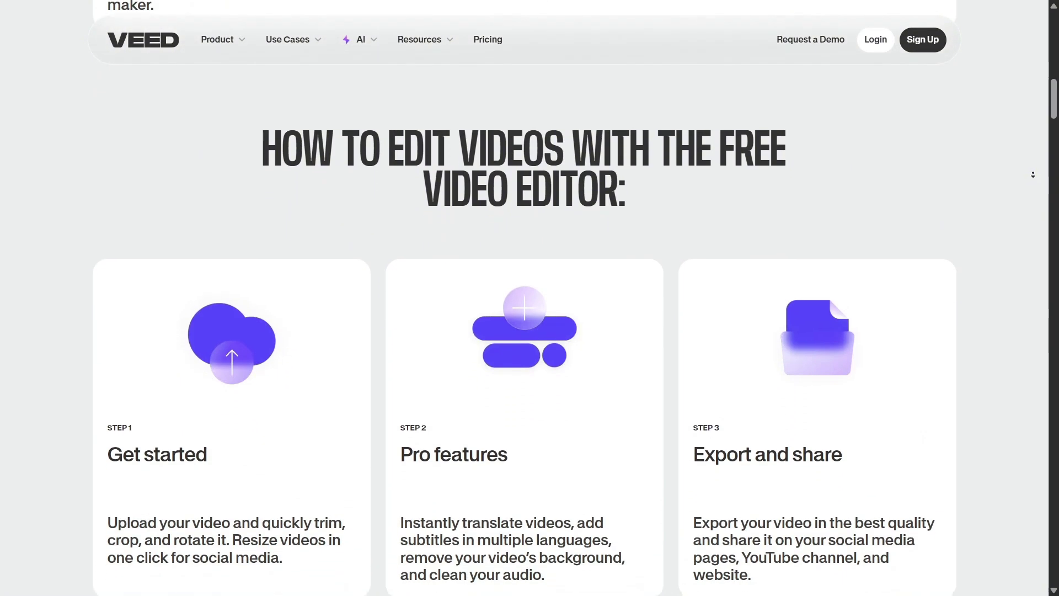
pyautogui.scroll(-2, 1032, 174)
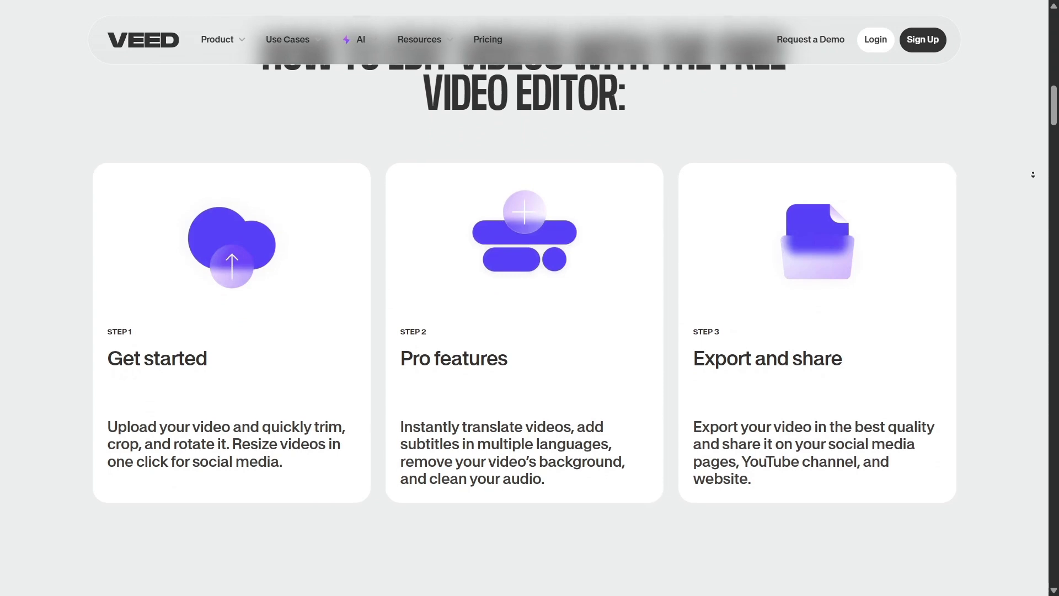
pyautogui.scroll(-2, 1033, 174)
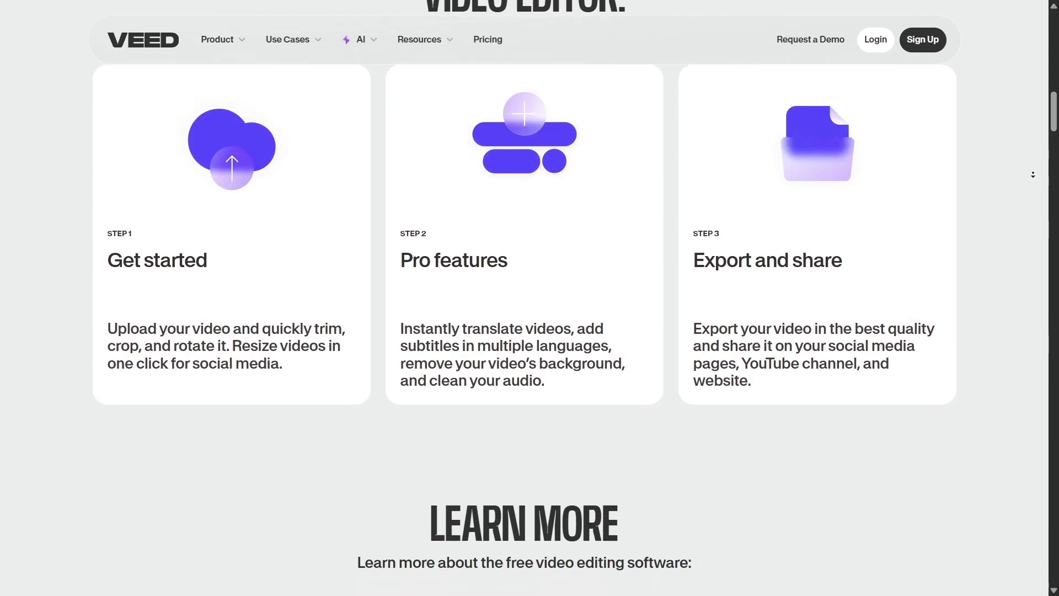
pyautogui.scroll(-2, 1033, 174)
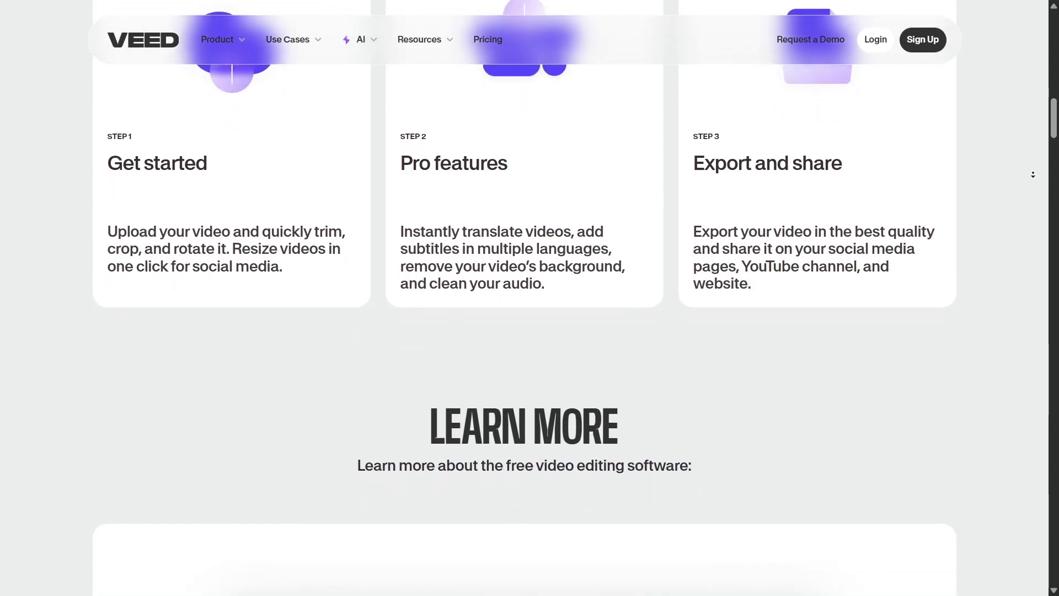
pyautogui.scroll(-2, 1033, 174)
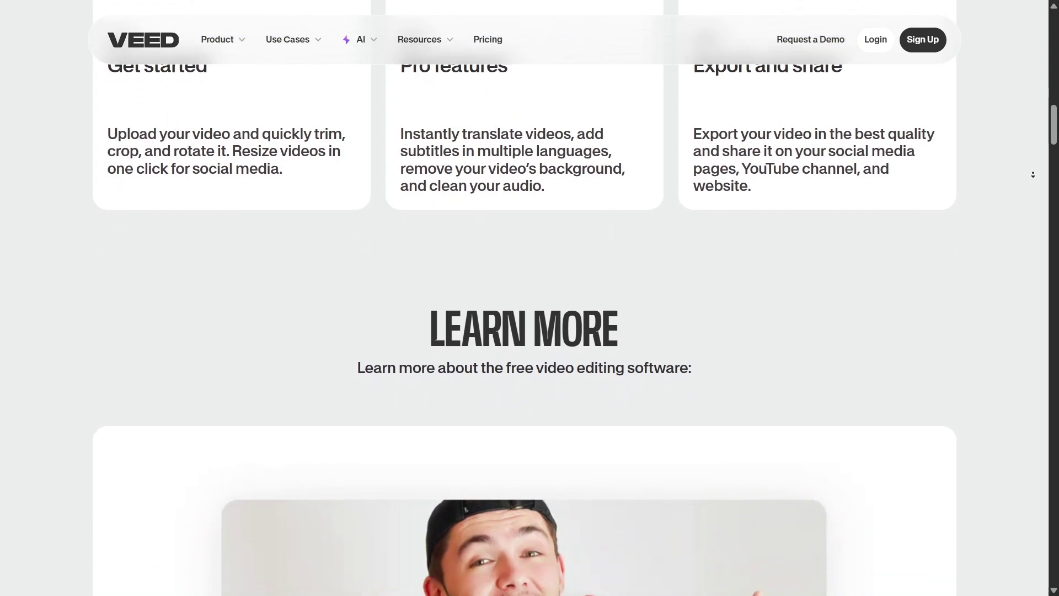
pyautogui.scroll(-2, 1033, 174)
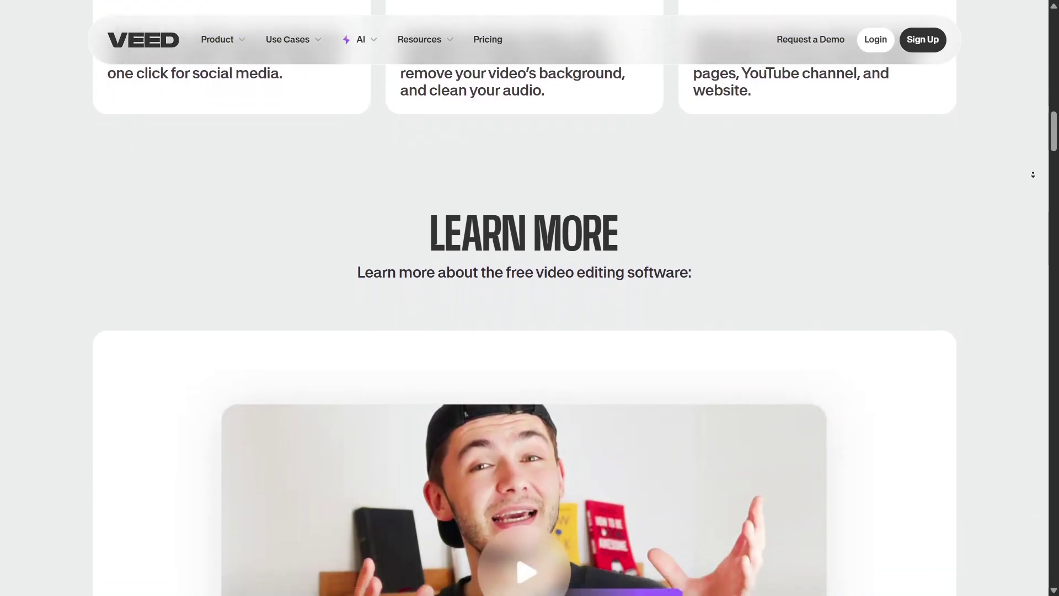
pyautogui.scroll(-2, 1033, 175)
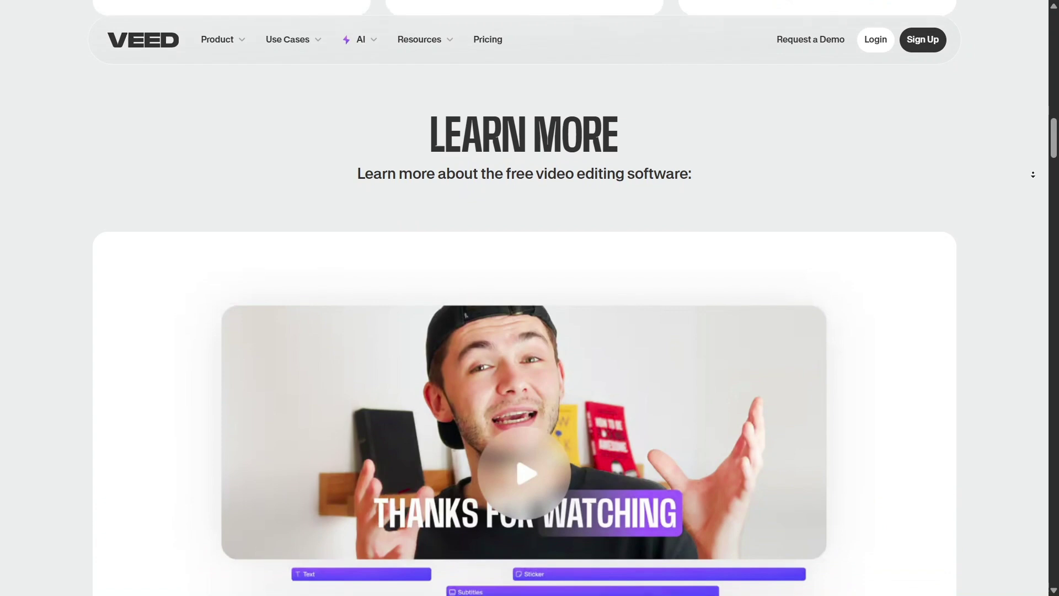
# - Scroll past the demo video to the Focus on Work cards on one-click AI editing and social video making
pyautogui.scroll(-2, 1033, 174)
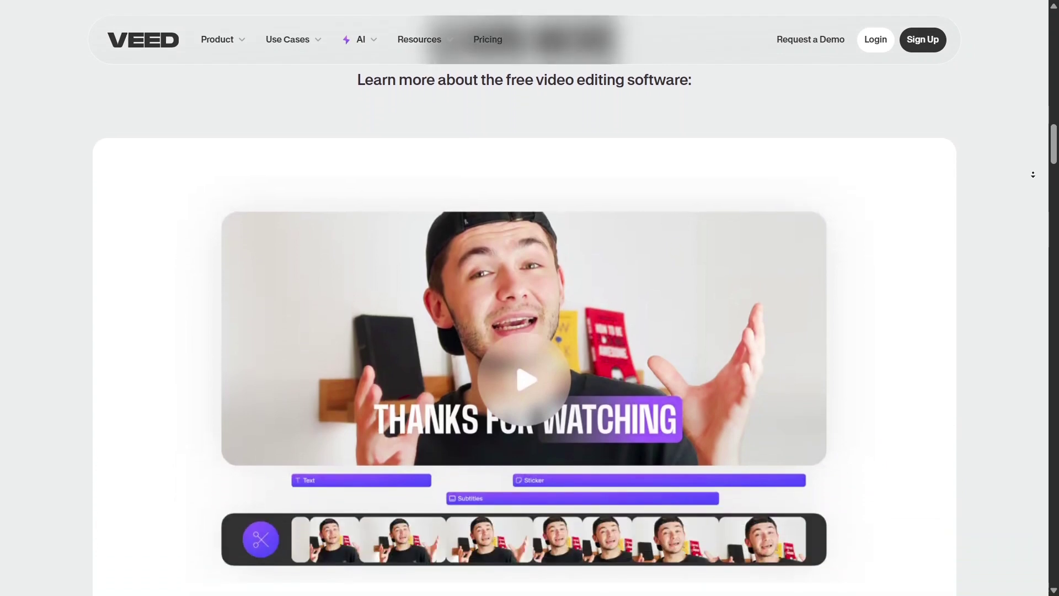
pyautogui.scroll(-2, 1033, 175)
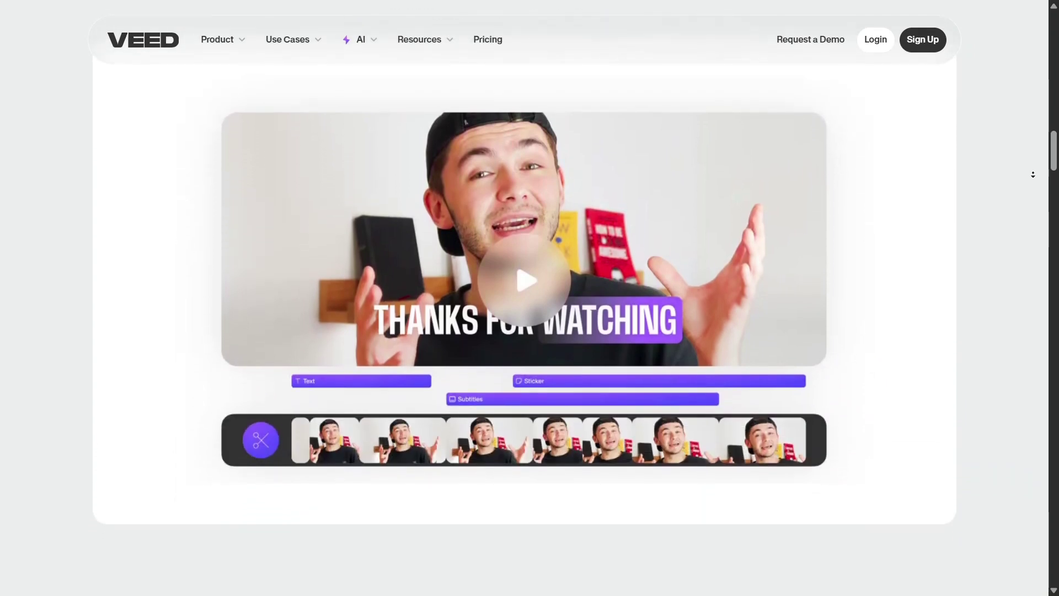
pyautogui.scroll(-1, 1033, 174)
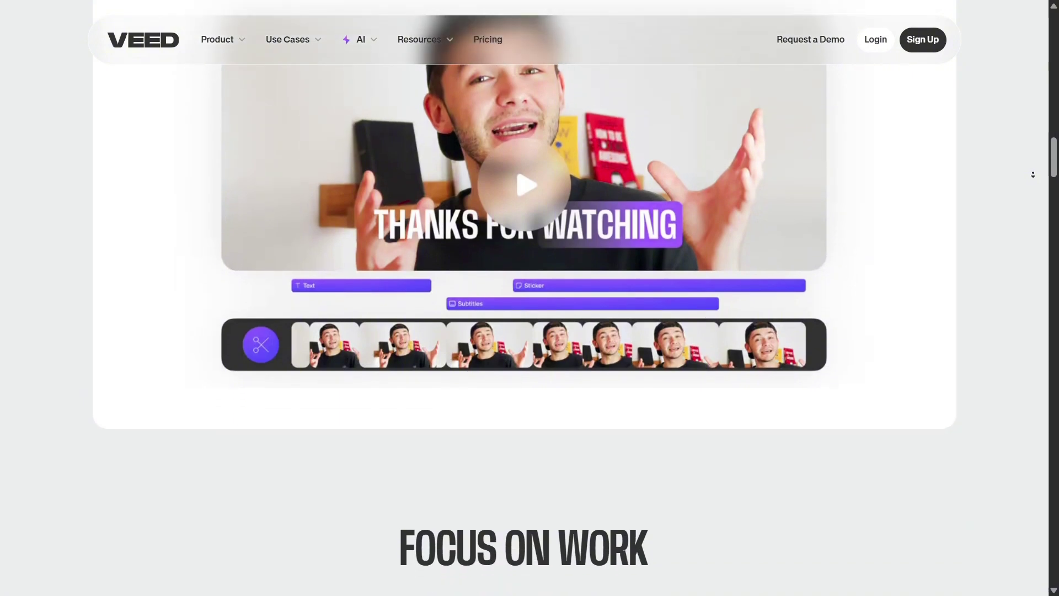
pyautogui.scroll(-2, 1033, 174)
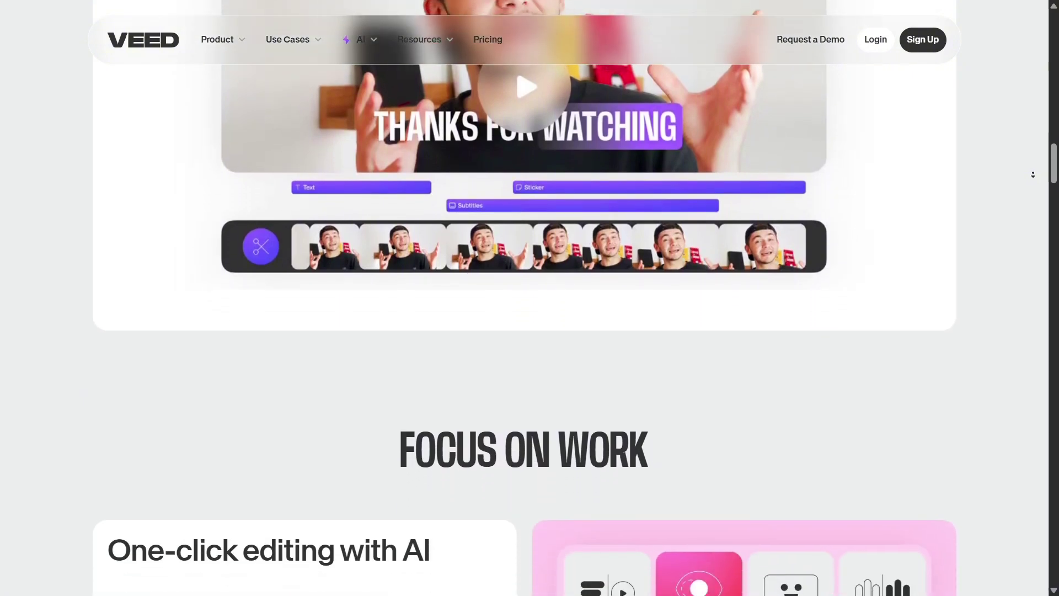
pyautogui.scroll(-2, 1033, 174)
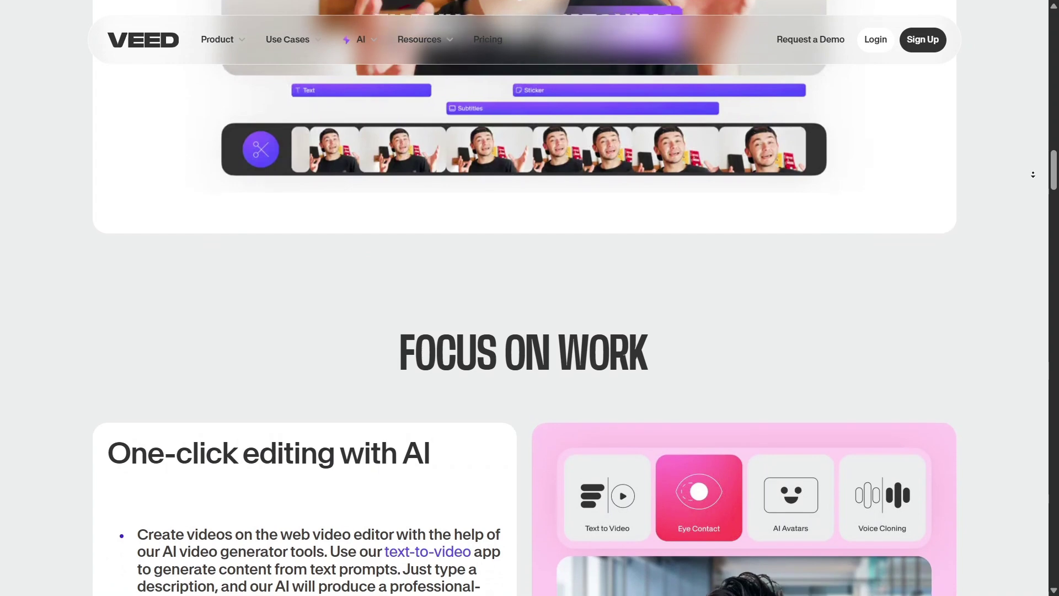
pyautogui.scroll(-2, 1033, 174)
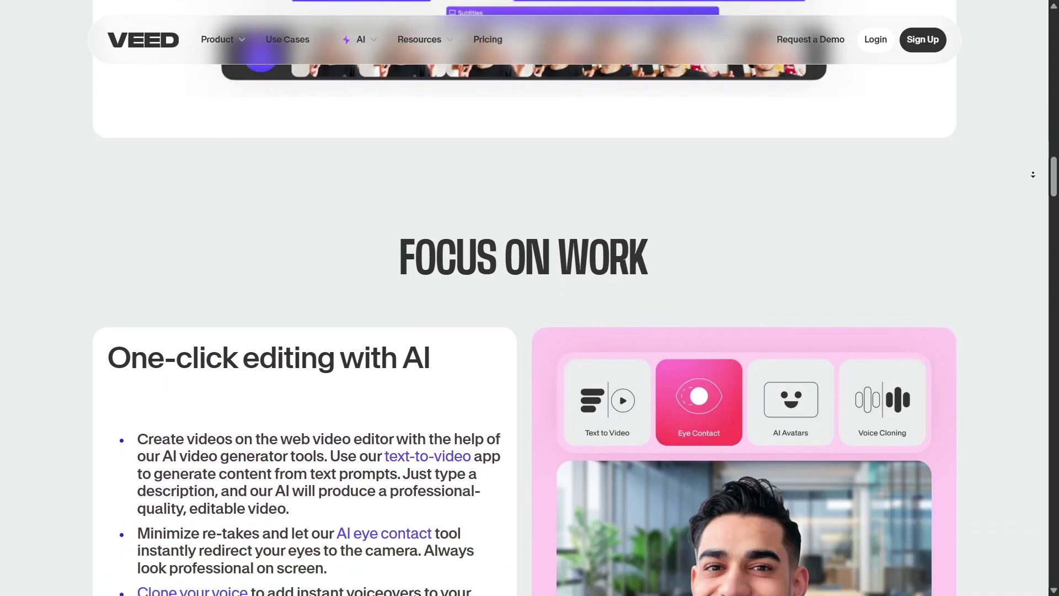
pyautogui.scroll(-2, 1032, 174)
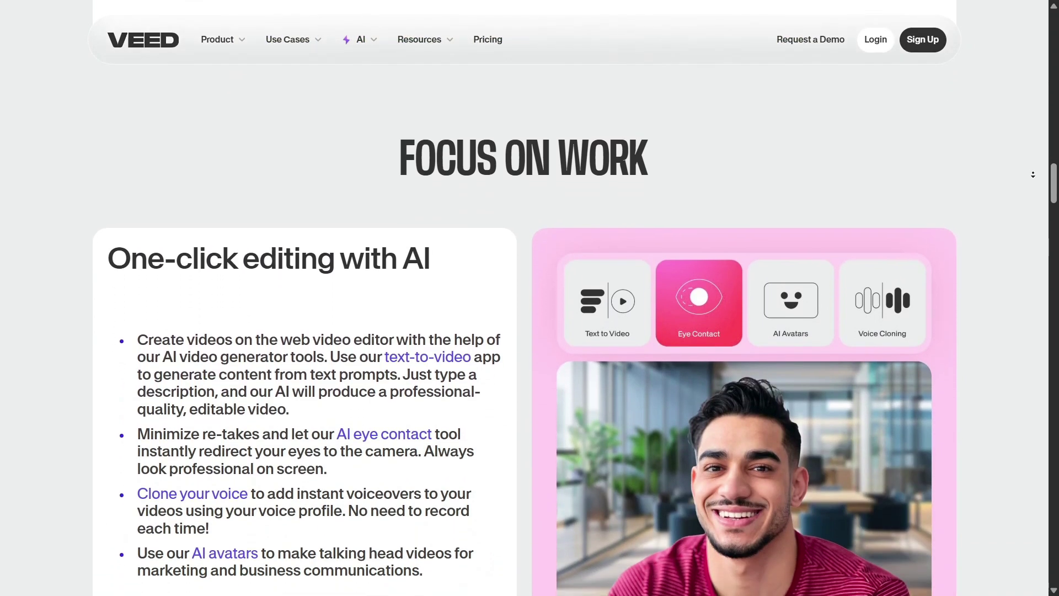
pyautogui.scroll(-2, 1033, 174)
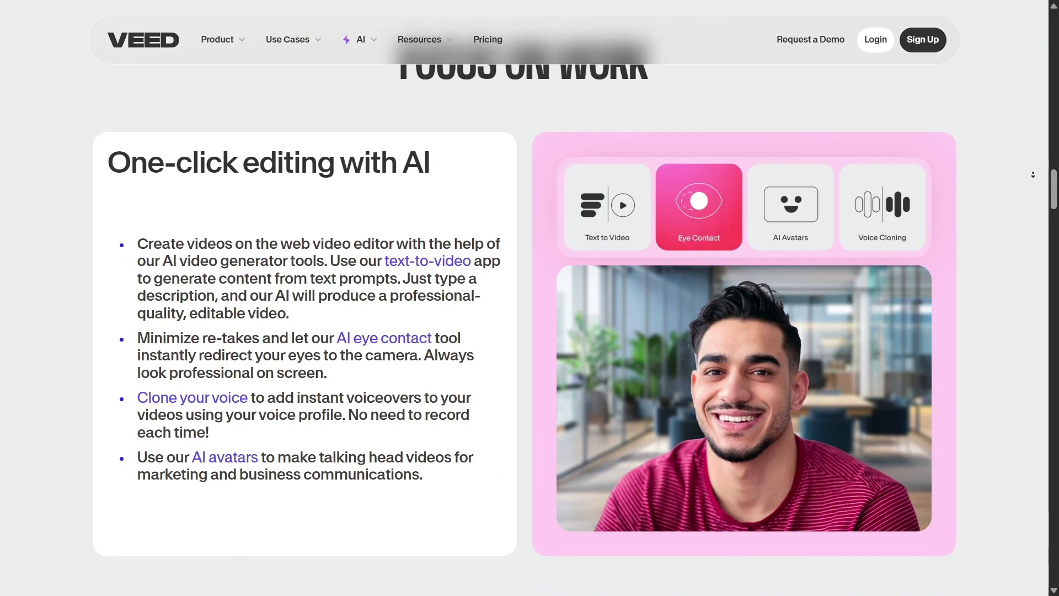
pyautogui.scroll(-2, 1032, 174)
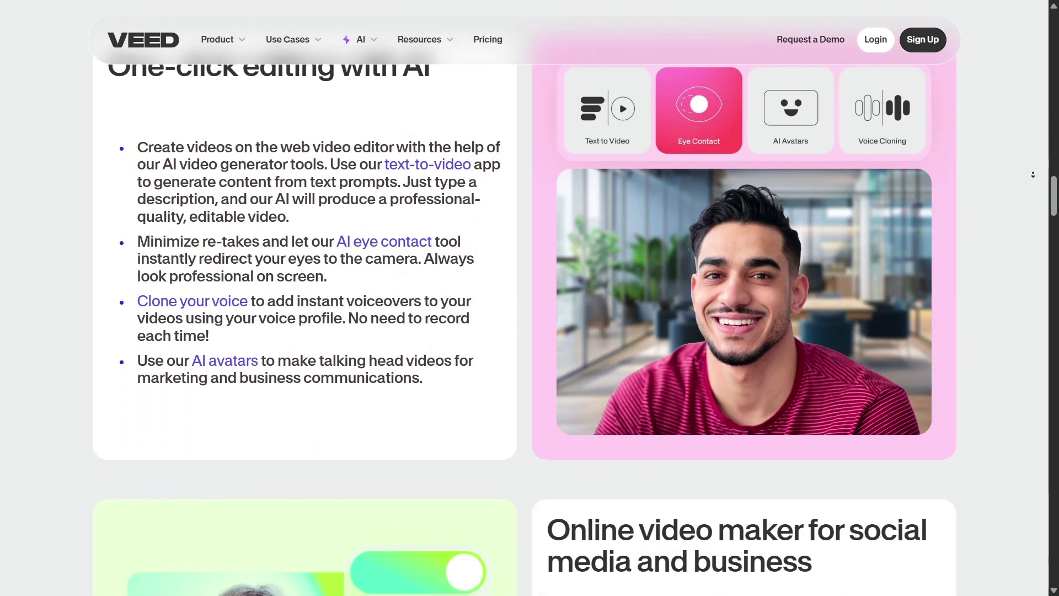
pyautogui.scroll(-2, 1033, 175)
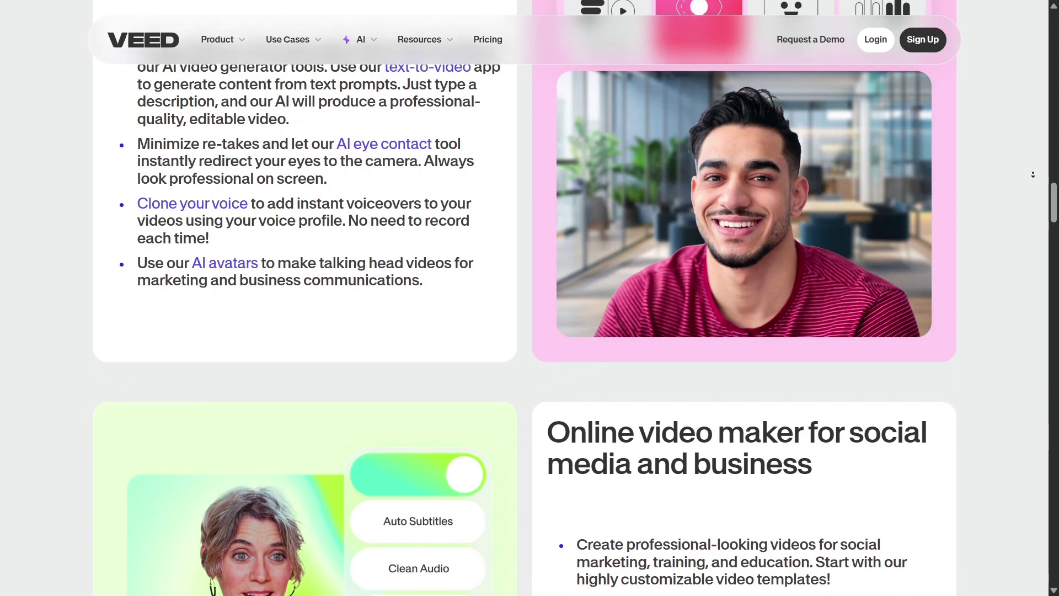
pyautogui.scroll(-2, 1033, 174)
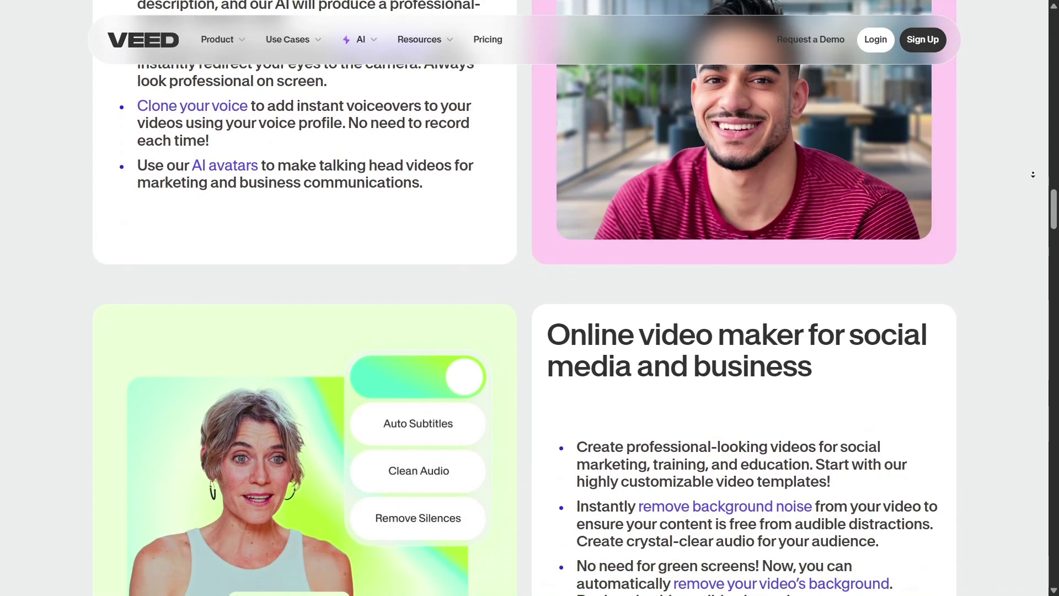